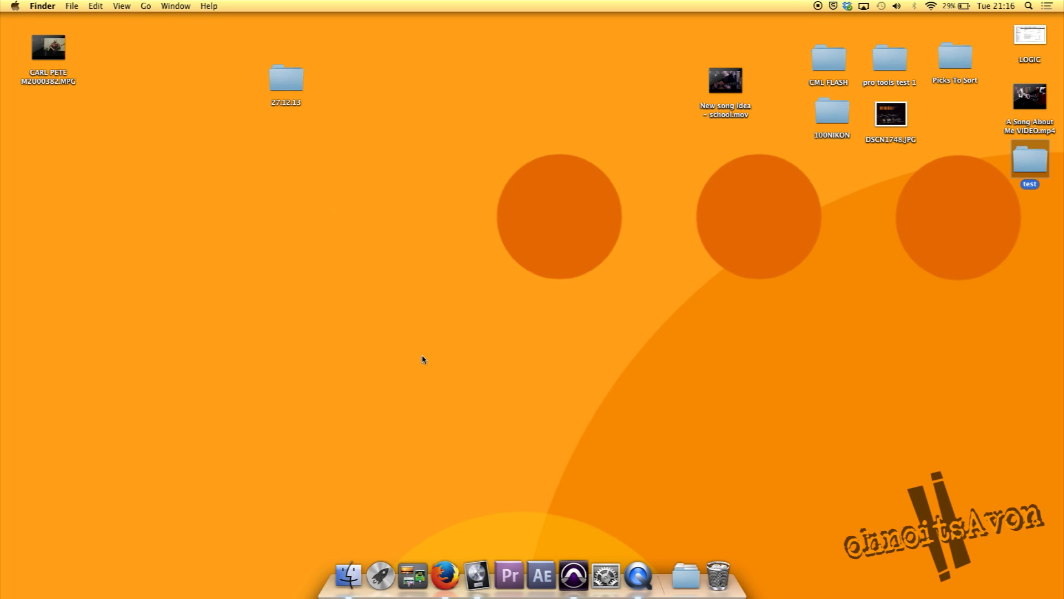
Switch to Firefox and review the Soundflower download page and the article on recording multi-track Skype group calls on OS X
{"action": "left_click", "coordinate": [449, 579]}
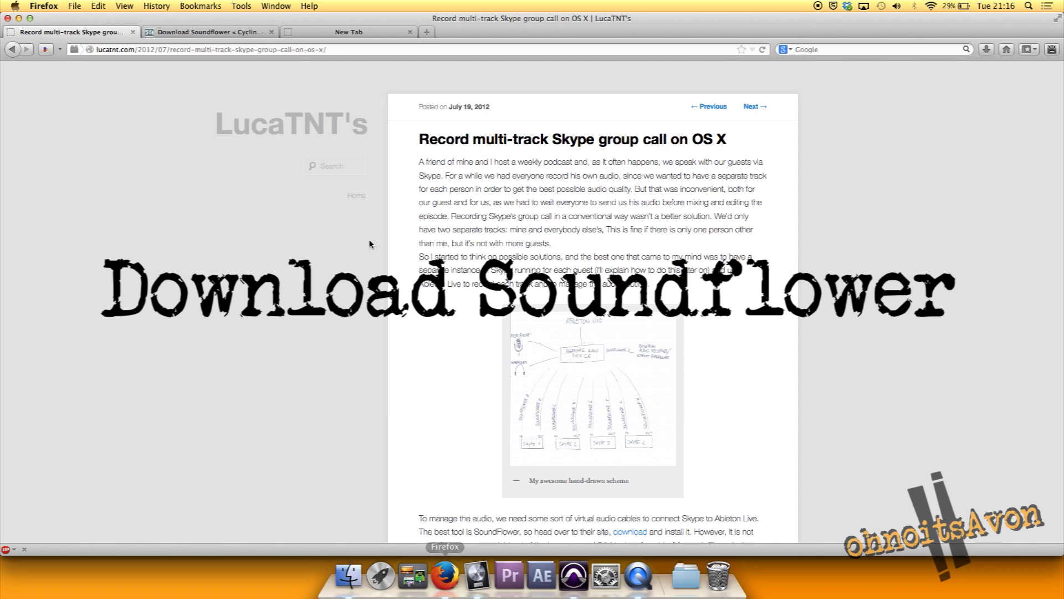
{"action": "left_click", "coordinate": [223, 33]}
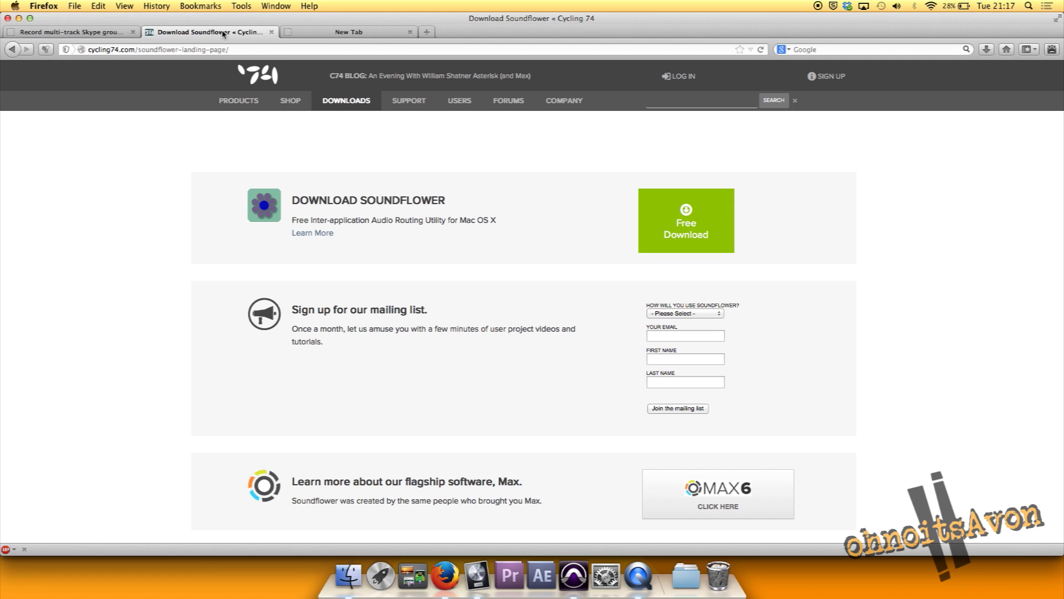
{"action": "left_click", "coordinate": [73, 31]}
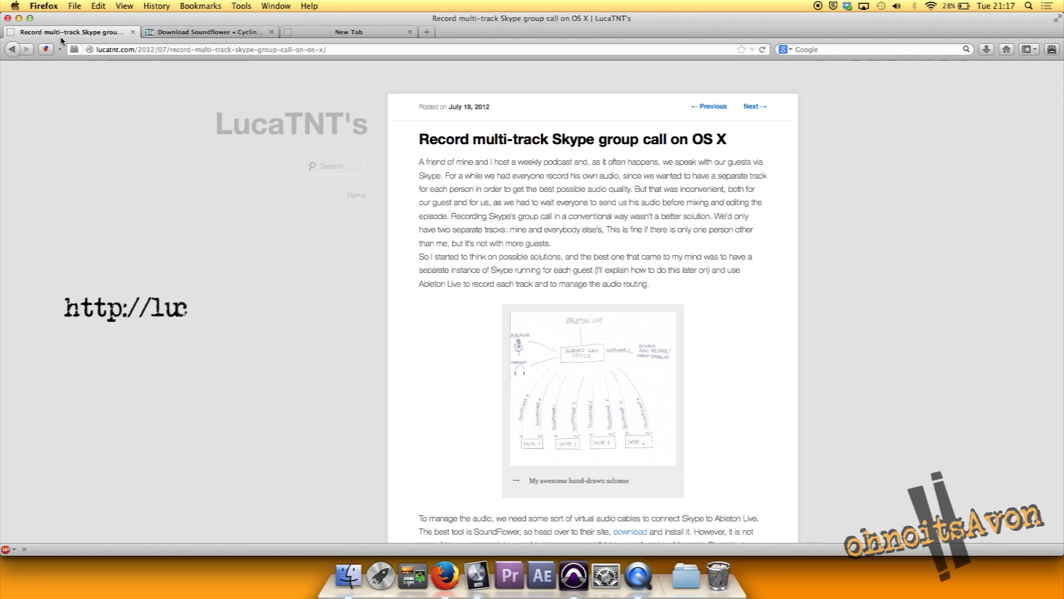
{"action": "scroll", "coordinate": [557, 365], "scroll_direction": "down", "scroll_amount": 8}
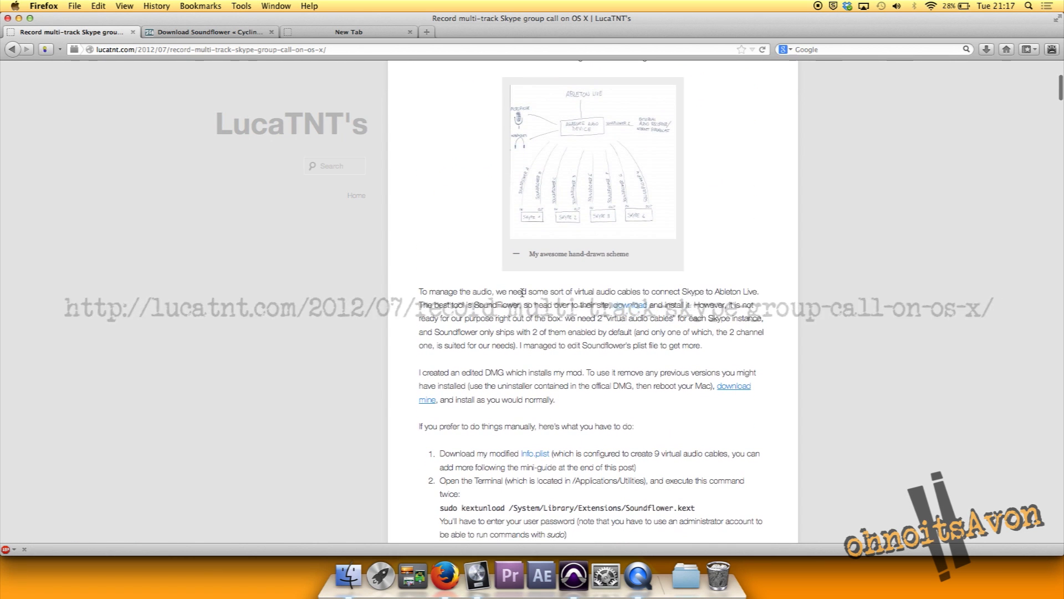
{"action": "scroll", "coordinate": [524, 297], "scroll_direction": "up", "scroll_amount": 8}
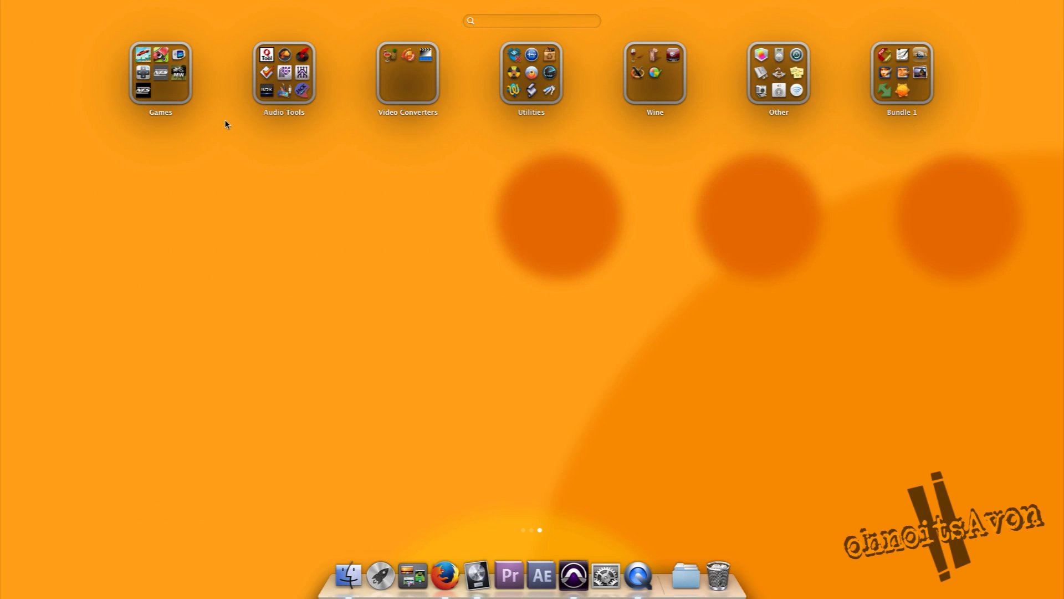
Open Audio MIDI Setup and inspect the Pro Tools Aggregate I/O device, the options for creating devices, and the Logic SF device
{"action": "left_click", "coordinate": [278, 97]}
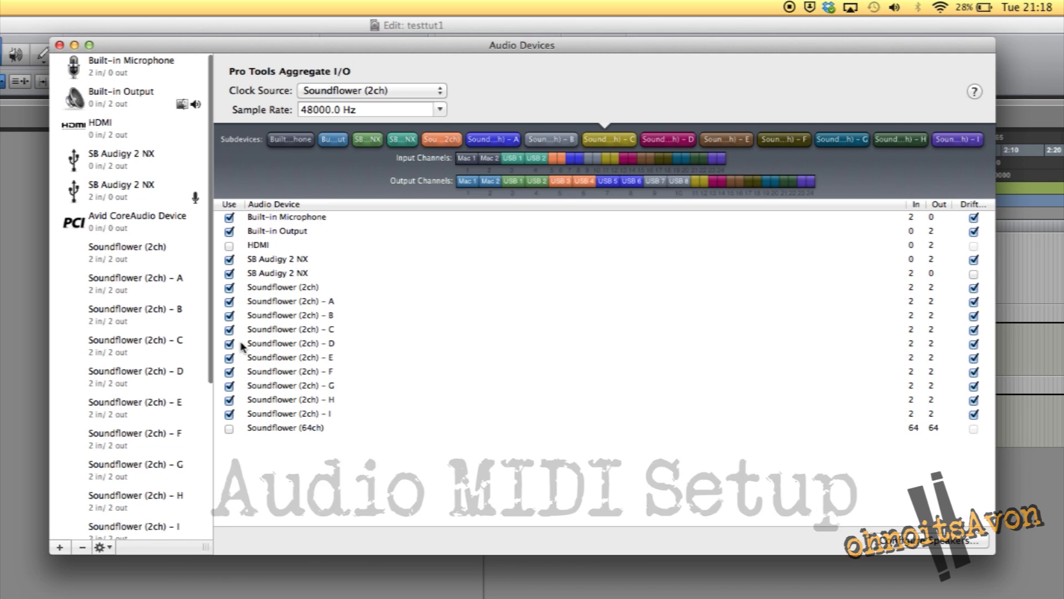
{"action": "scroll", "coordinate": [147, 367], "scroll_direction": "down", "scroll_amount": 5}
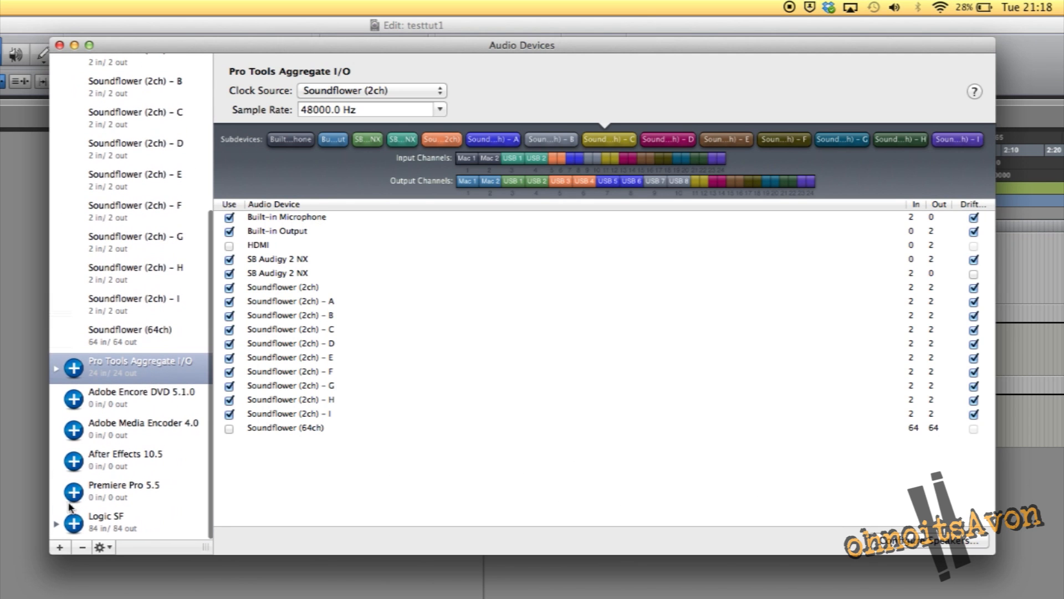
{"action": "left_click", "coordinate": [66, 549]}
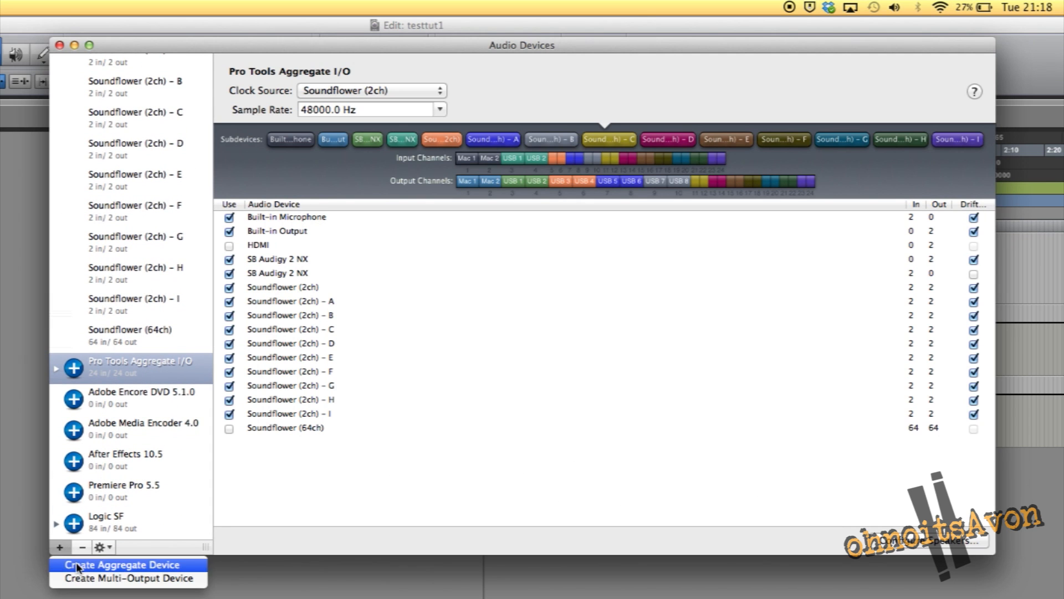
{"action": "left_click", "coordinate": [76, 337]}
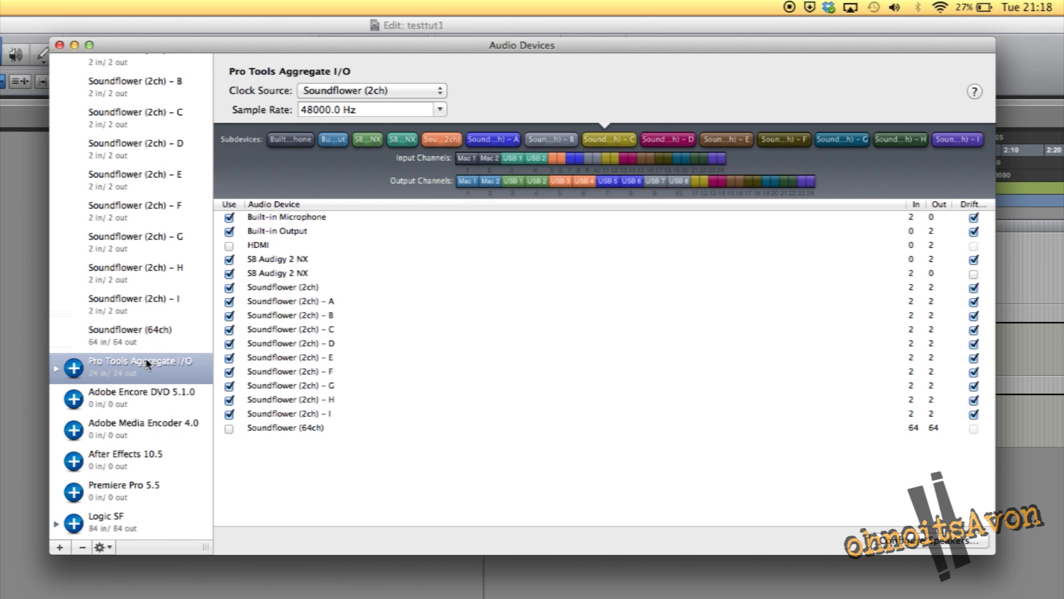
{"action": "scroll", "coordinate": [147, 425], "scroll_direction": "down", "scroll_amount": 3}
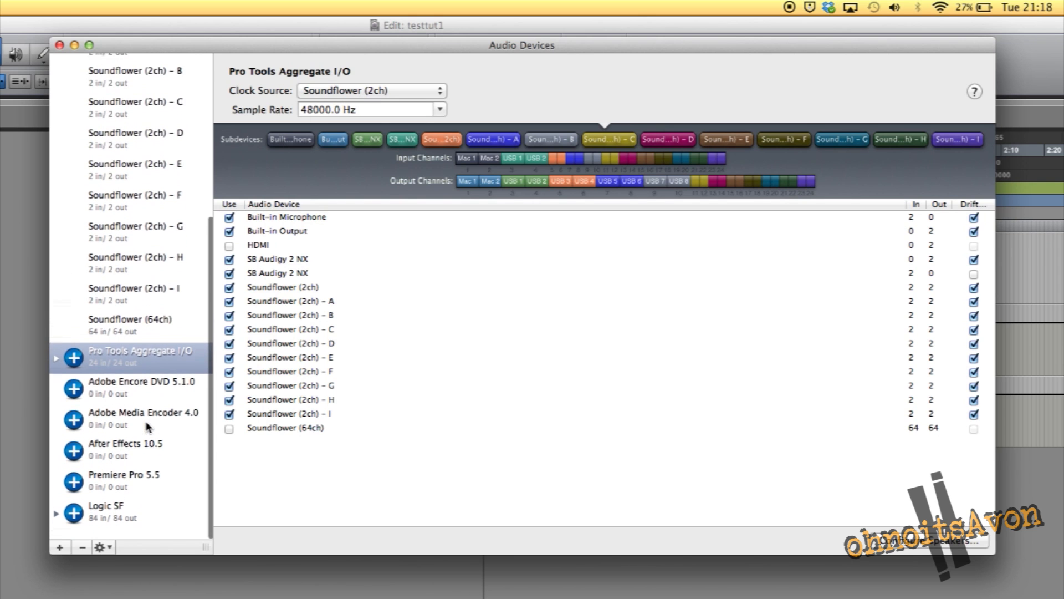
{"action": "left_click", "coordinate": [116, 527]}
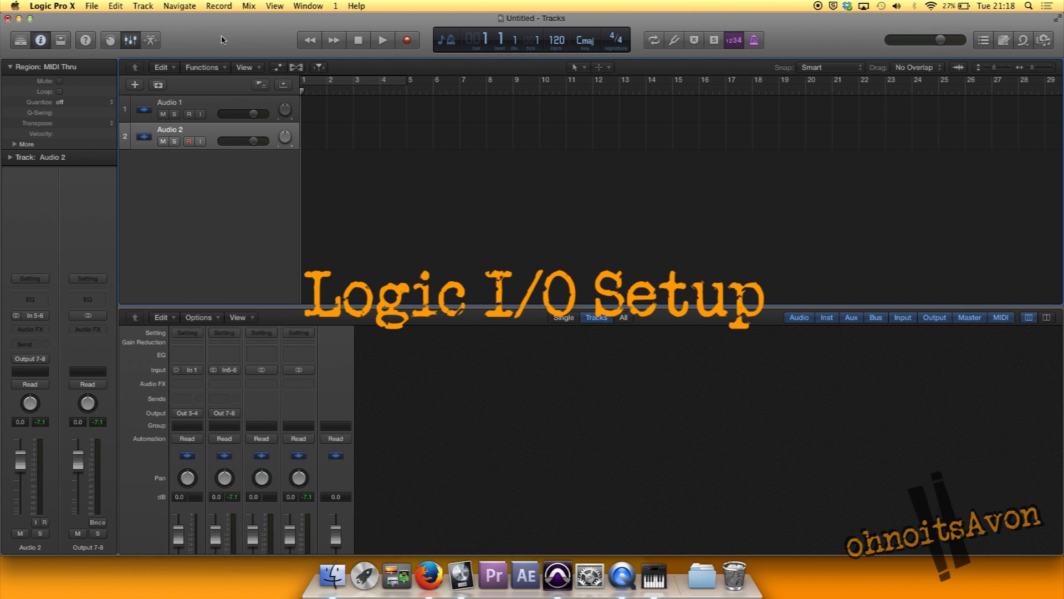
In Logic Pro X, check the audio preferences for the input and output devices and the I/O assignments
{"action": "left_click", "coordinate": [66, 6]}
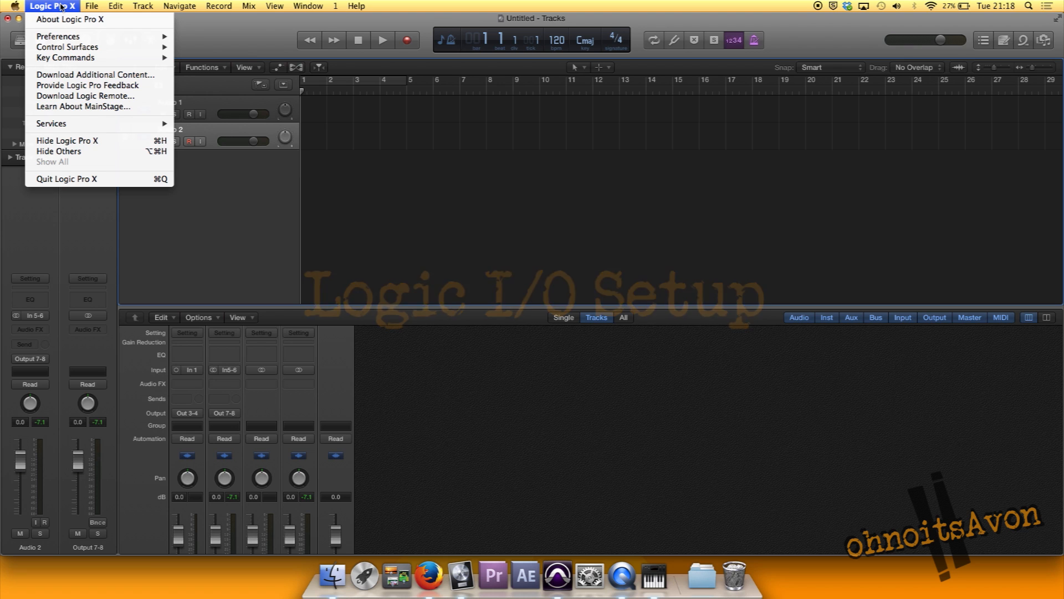
{"action": "mouse_move", "coordinate": [58, 36]}
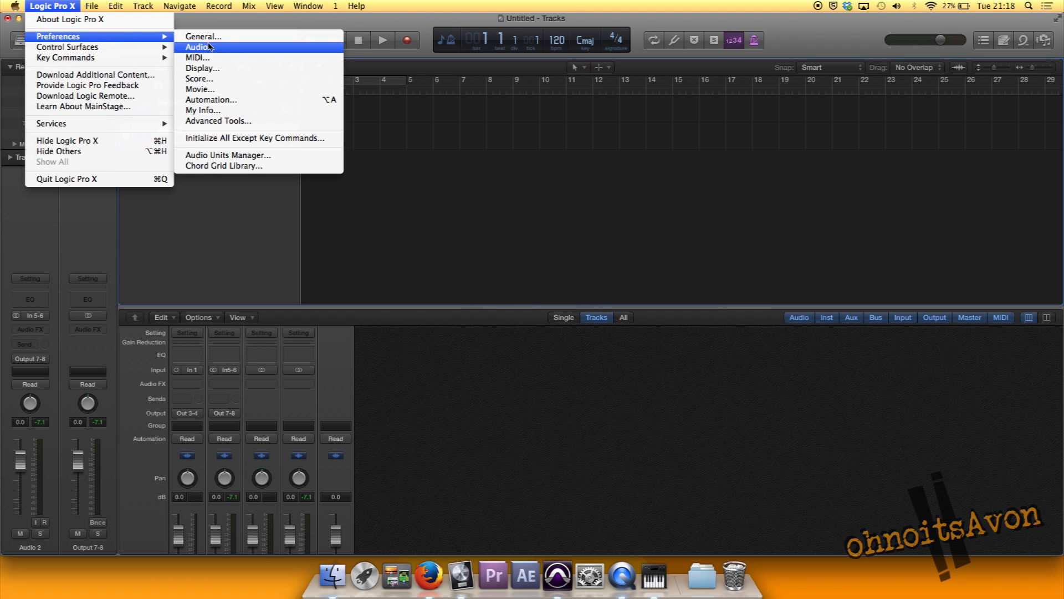
{"action": "left_click", "coordinate": [216, 45]}
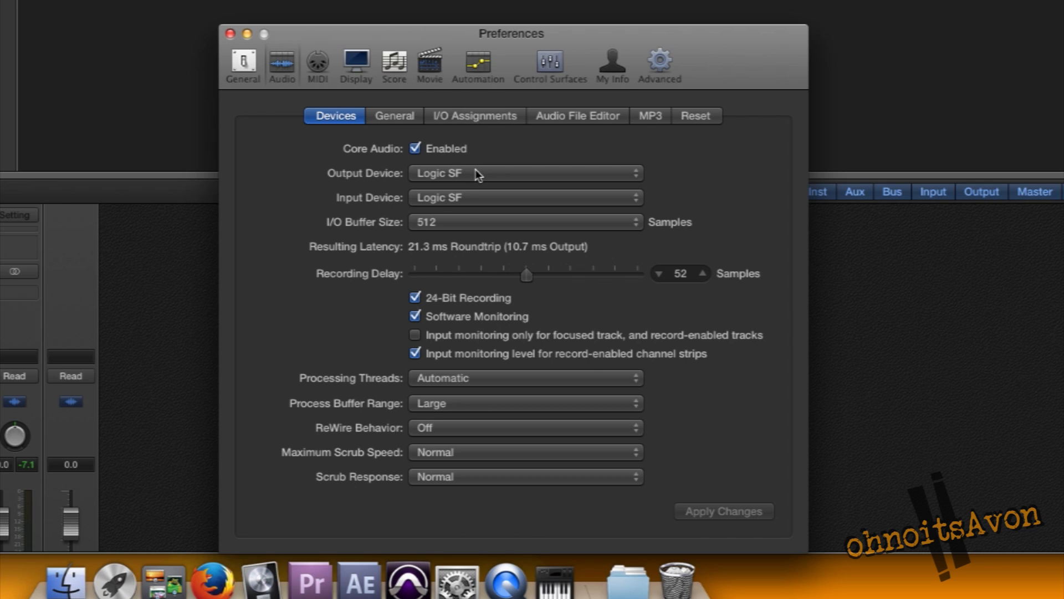
{"action": "left_click", "coordinate": [476, 174]}
{"action": "left_click", "coordinate": [322, 174]}
{"action": "left_click", "coordinate": [494, 118]}
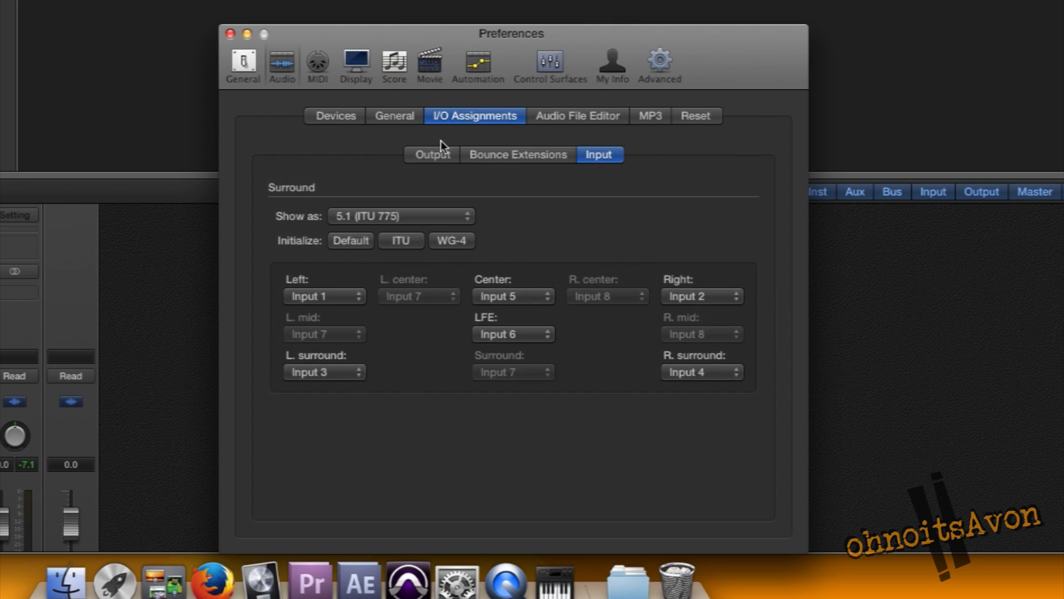
{"action": "left_click", "coordinate": [437, 155]}
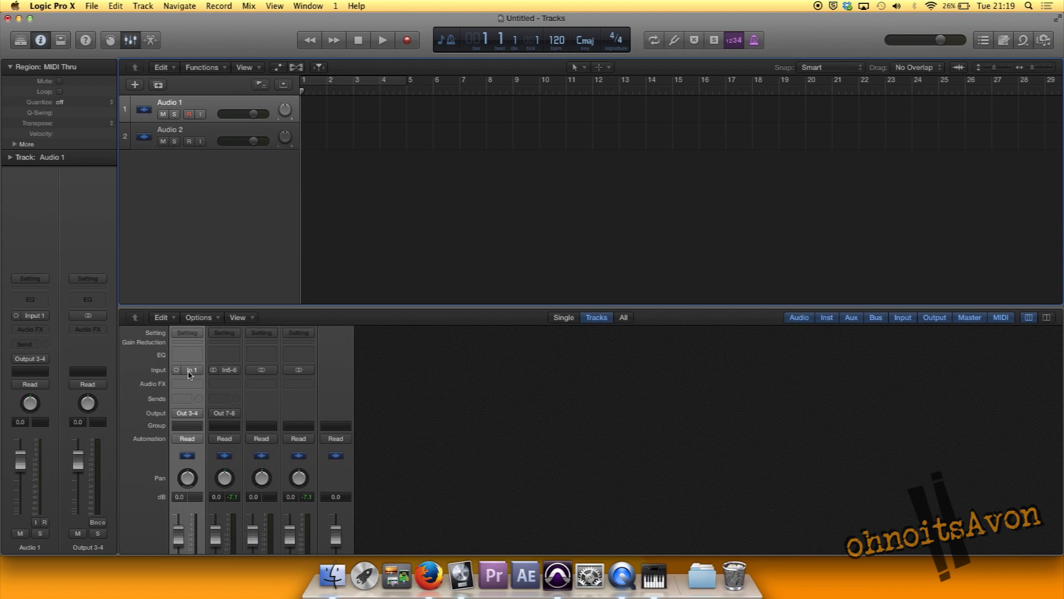
Examine the input and output routing options of the Audio 1 channel strip in the mixer
{"action": "left_click", "coordinate": [193, 374]}
{"action": "left_click", "coordinate": [374, 389]}
{"action": "left_click", "coordinate": [187, 417]}
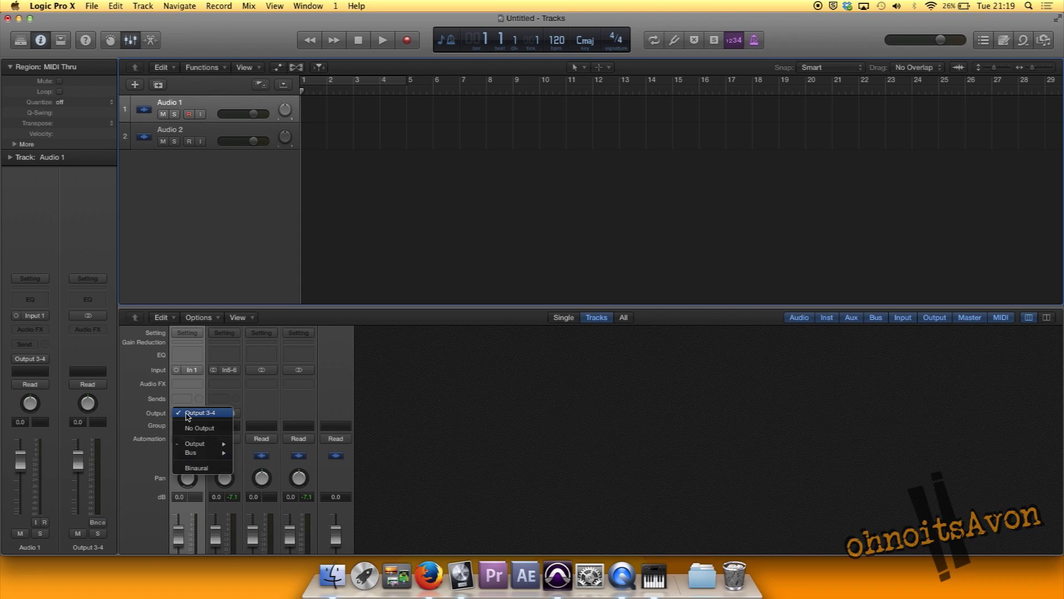
{"action": "mouse_move", "coordinate": [205, 444]}
{"action": "left_click", "coordinate": [440, 441]}
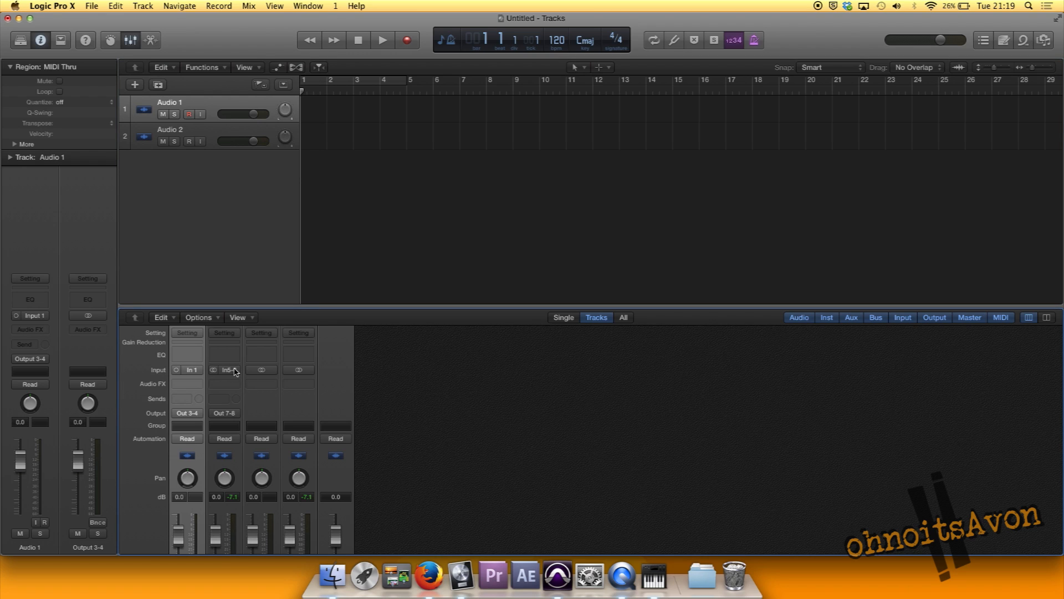
Check the output routing options of the Audio 2 channel strip, and enable input monitoring on the Audio 1 track
{"action": "left_click", "coordinate": [231, 415]}
{"action": "mouse_move", "coordinate": [256, 443]}
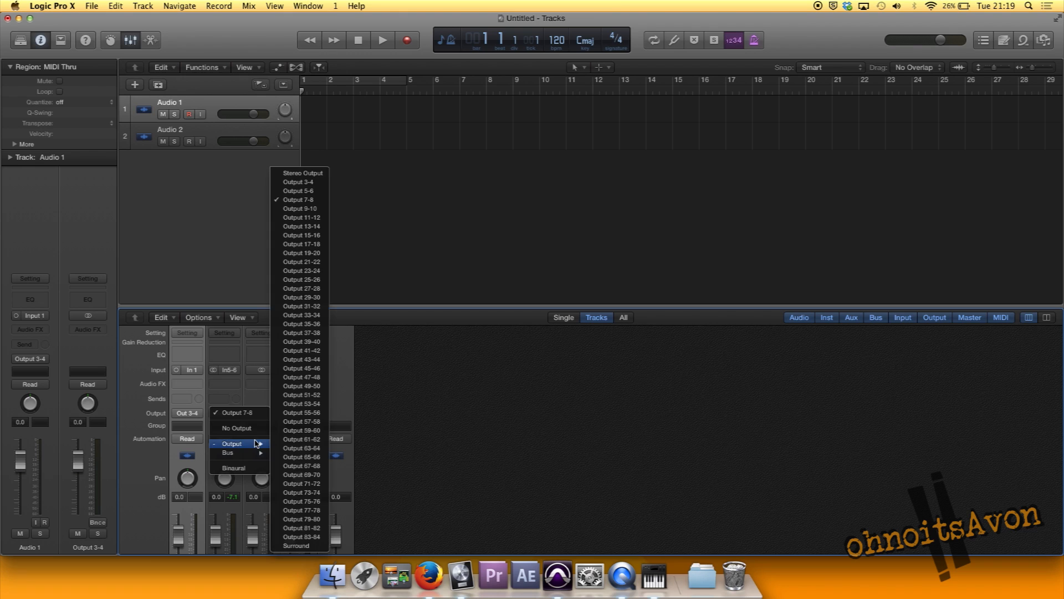
{"action": "left_click", "coordinate": [492, 430]}
{"action": "left_click", "coordinate": [200, 115]}
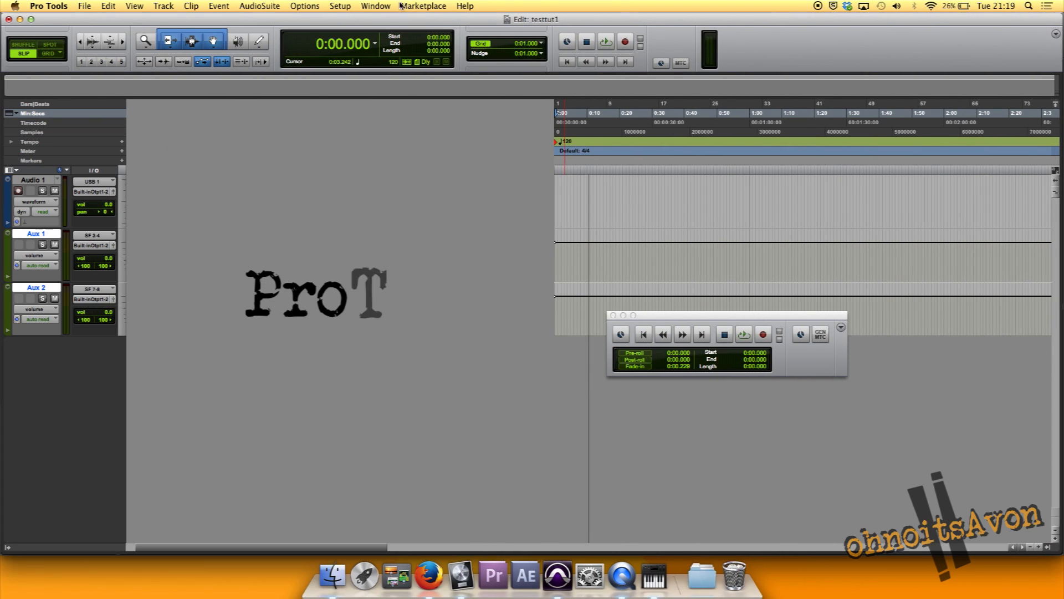
Switch to Pro Tools, check which device and buffer size the Playback Engine uses, and accept the settings
{"action": "left_click", "coordinate": [340, 5]}
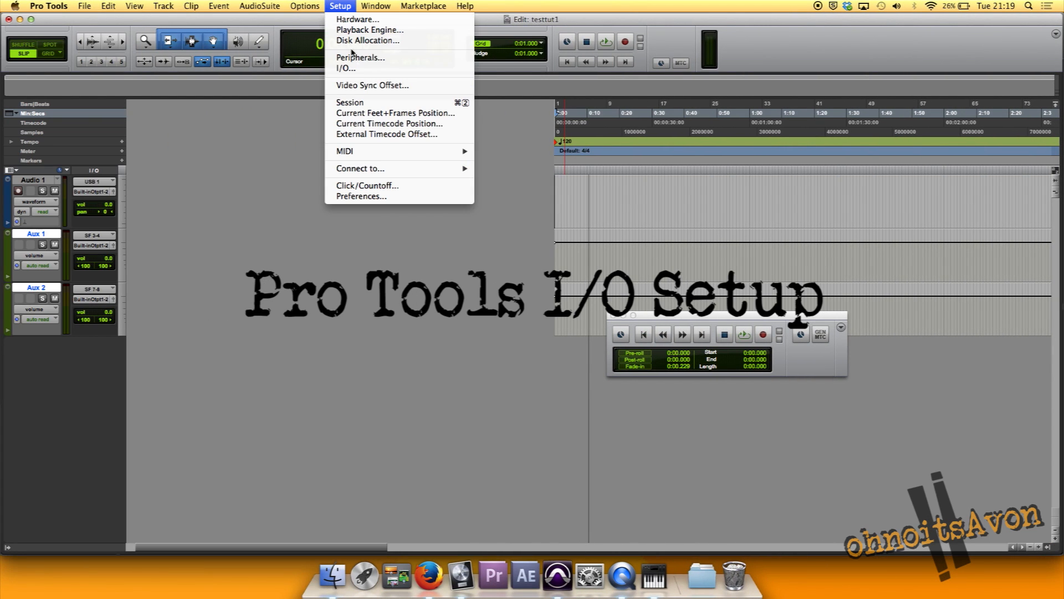
{"action": "left_click", "coordinate": [370, 29]}
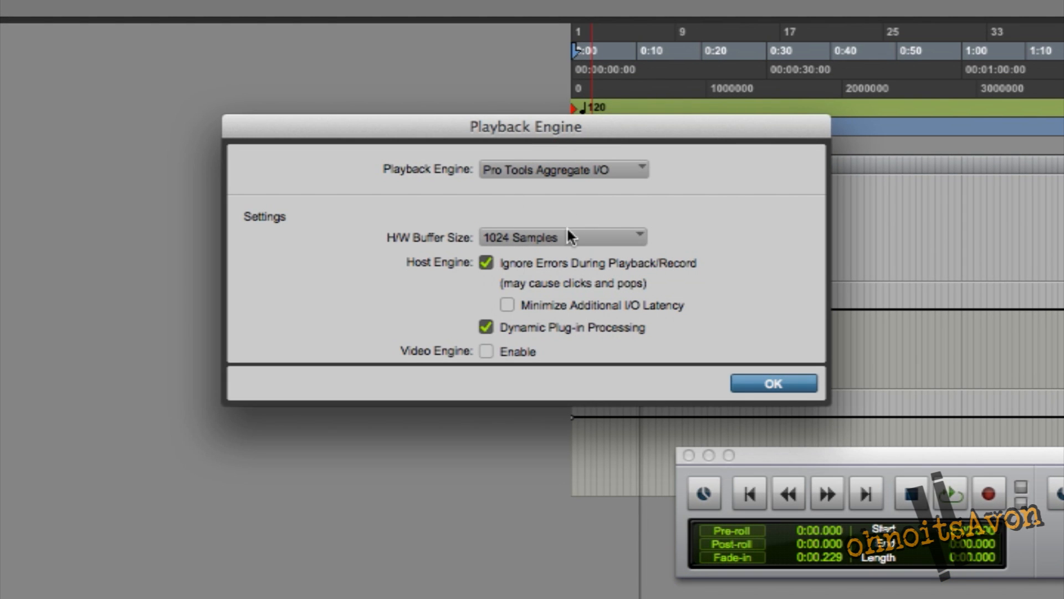
{"action": "left_click", "coordinate": [763, 398]}
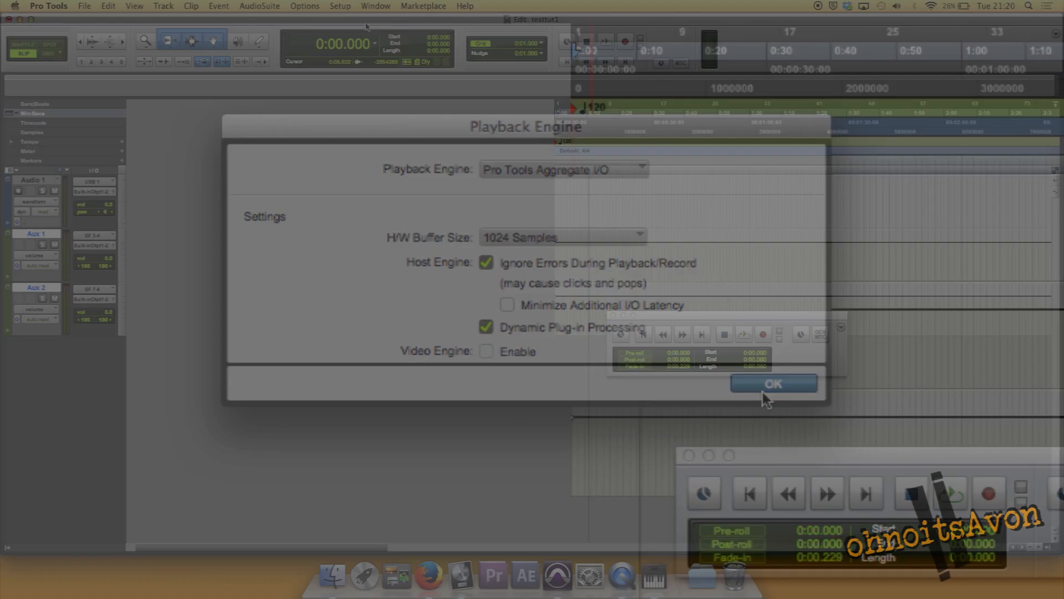
Inspect the input and output path lists in the I/O Setup, including the Soundflower channel assignments
{"action": "left_click", "coordinate": [340, 6]}
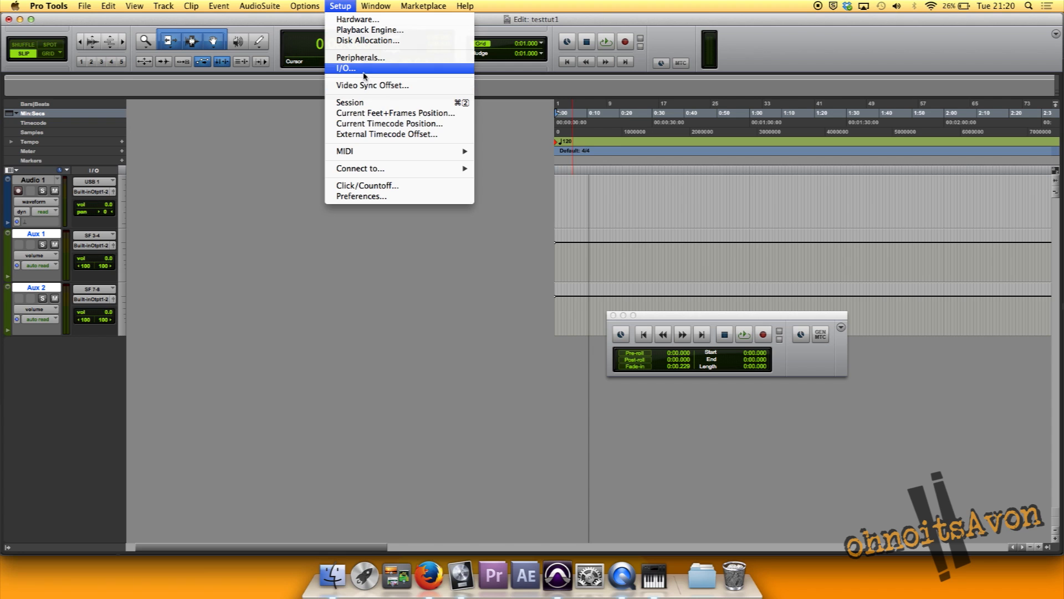
{"action": "left_click", "coordinate": [365, 71]}
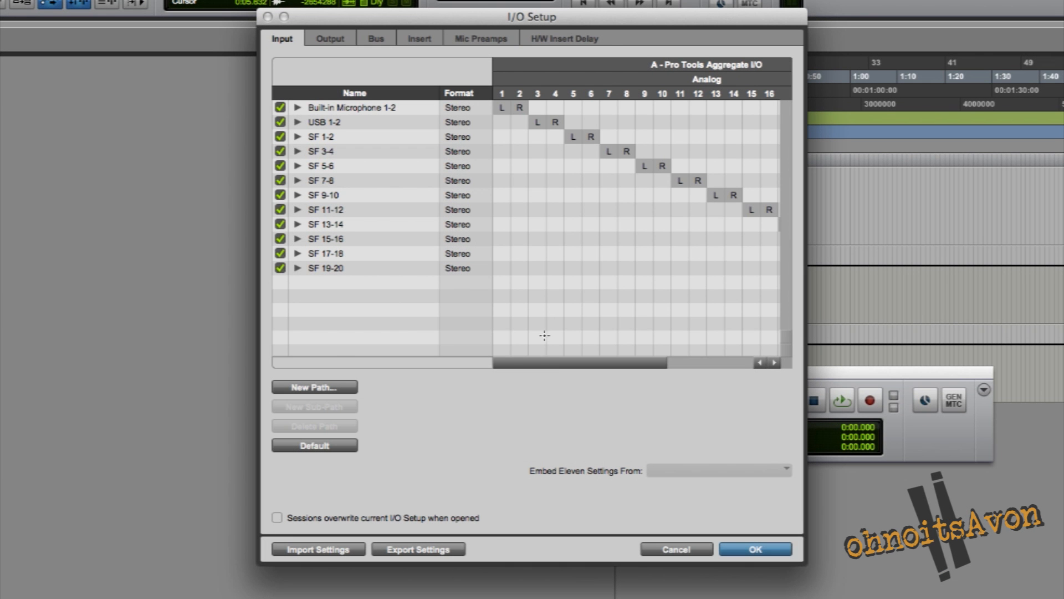
{"action": "left_click_drag", "start_coordinate": [554, 358], "coordinate": [723, 364]}
{"action": "left_click_drag", "start_coordinate": [646, 366], "coordinate": [502, 358]}
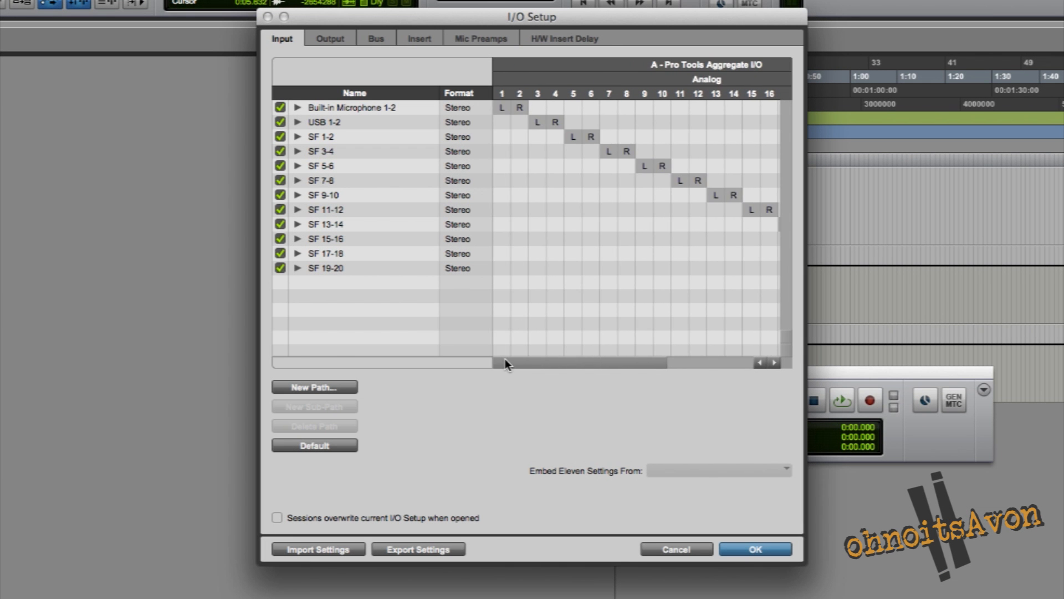
{"action": "left_click", "coordinate": [331, 40]}
{"action": "left_click", "coordinate": [286, 39]}
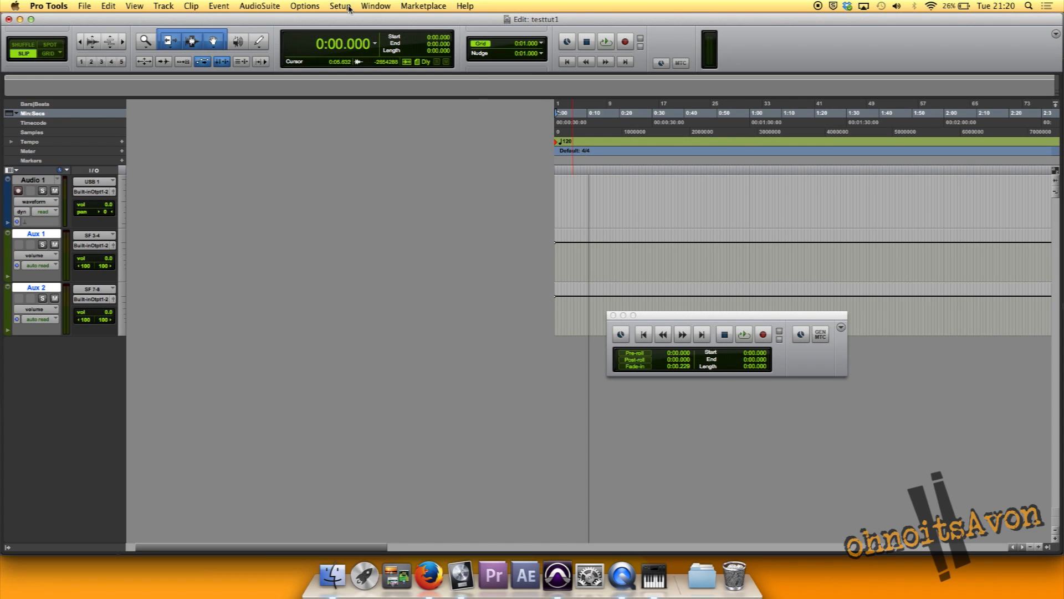
Check the session setup in Pro Tools, and compare the sample rate in Logic Pro X's audio project settings
{"action": "left_click", "coordinate": [351, 7]}
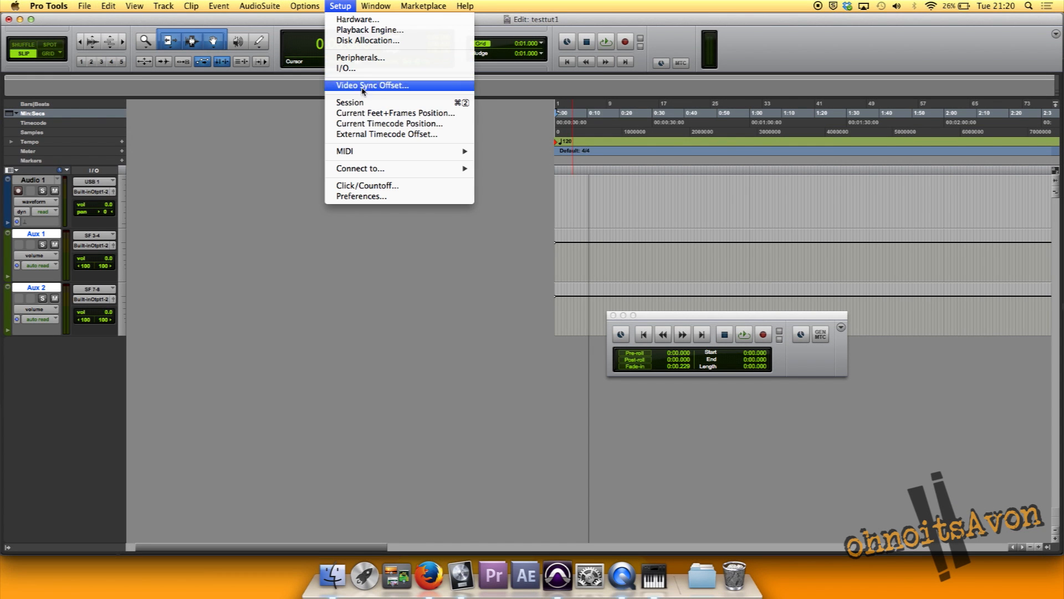
{"action": "left_click", "coordinate": [349, 102]}
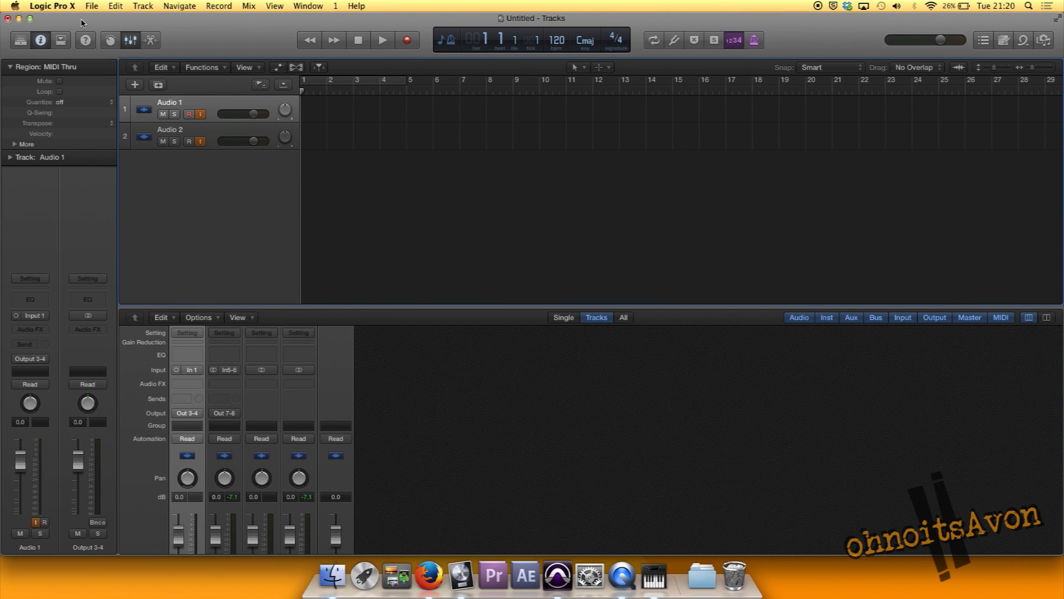
{"action": "left_click", "coordinate": [52, 5]}
{"action": "mouse_move", "coordinate": [91, 6]}
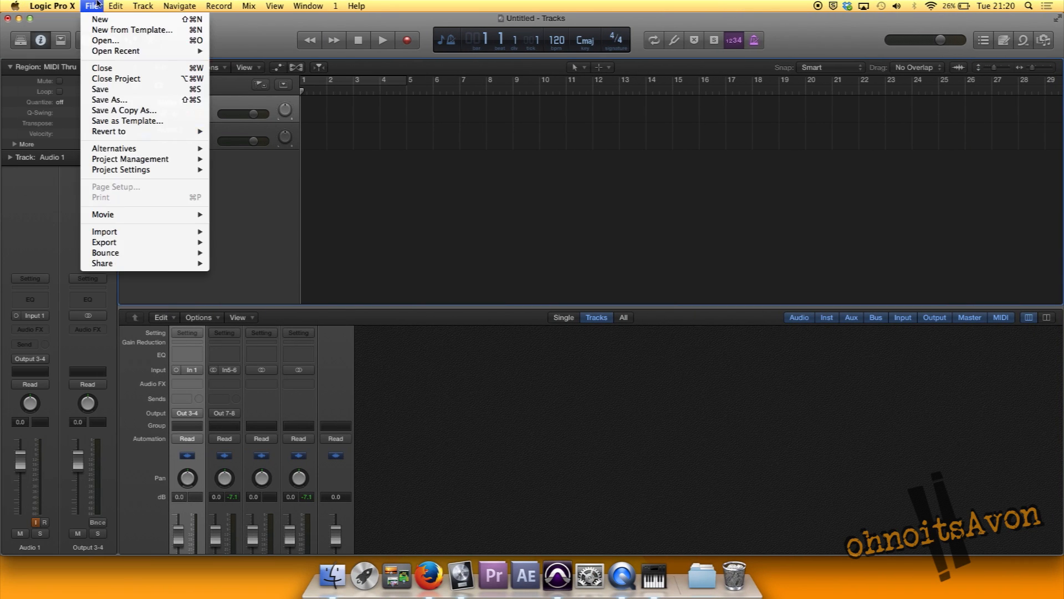
{"action": "mouse_move", "coordinate": [211, 175]}
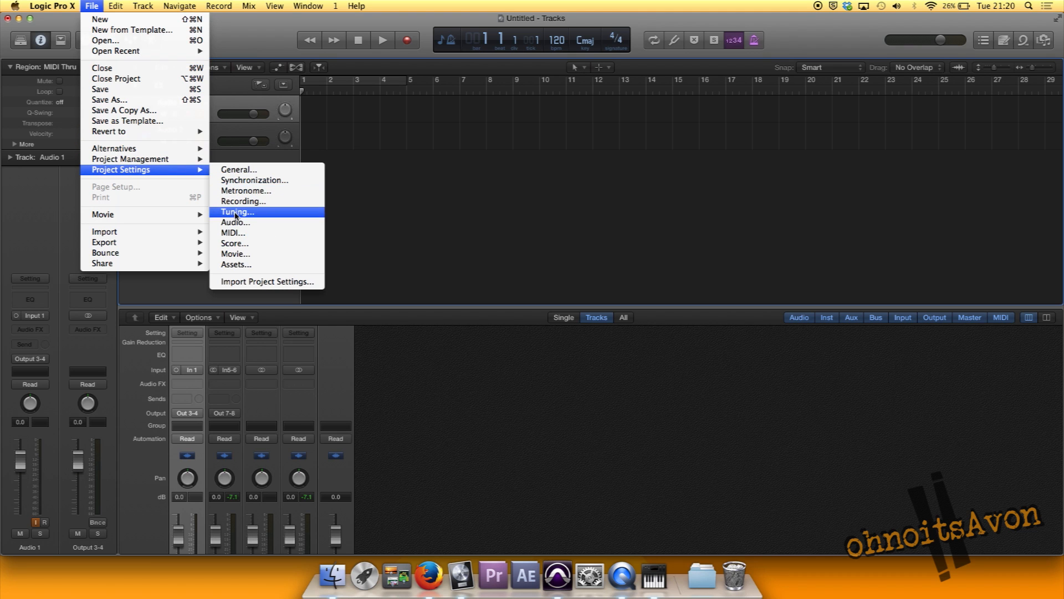
{"action": "left_click", "coordinate": [235, 222]}
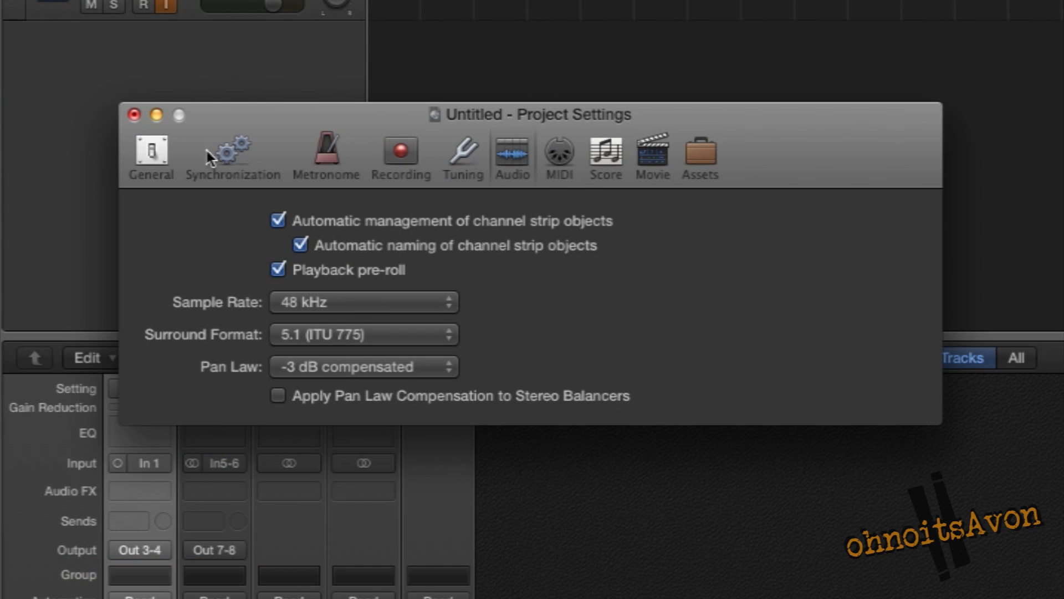
{"action": "left_click", "coordinate": [134, 115]}
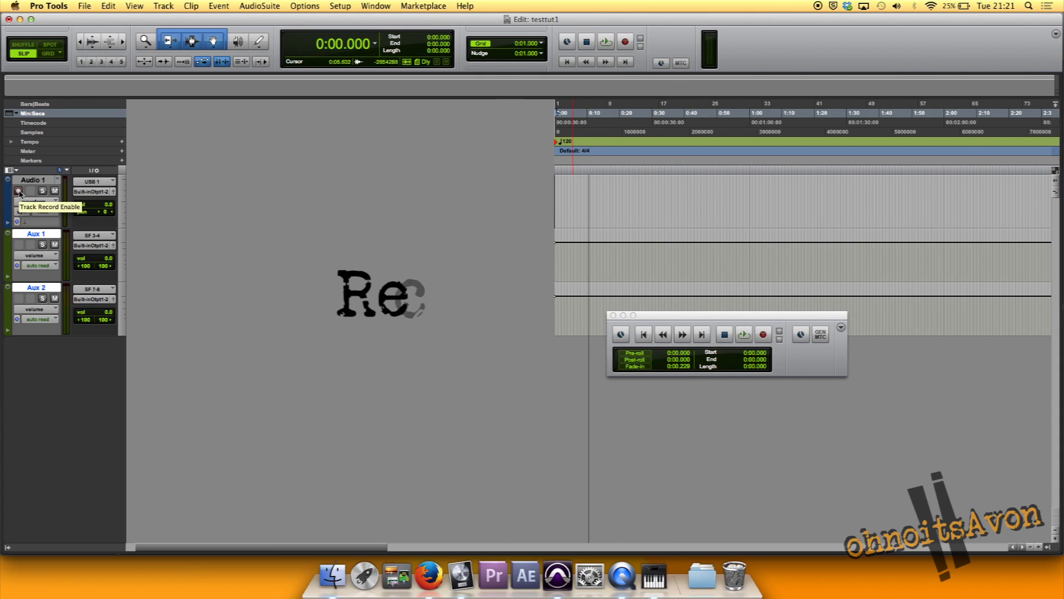
Record a clip of about 7 seconds on the Audio 1 track in Pro Tools
{"action": "left_click", "coordinate": [623, 47]}
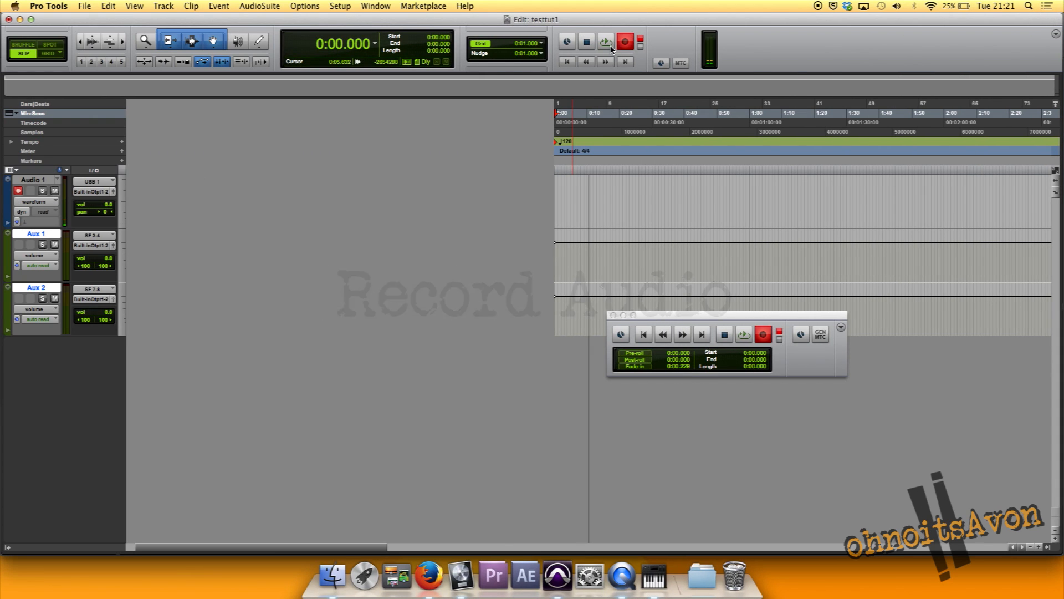
{"action": "left_click", "coordinate": [608, 44]}
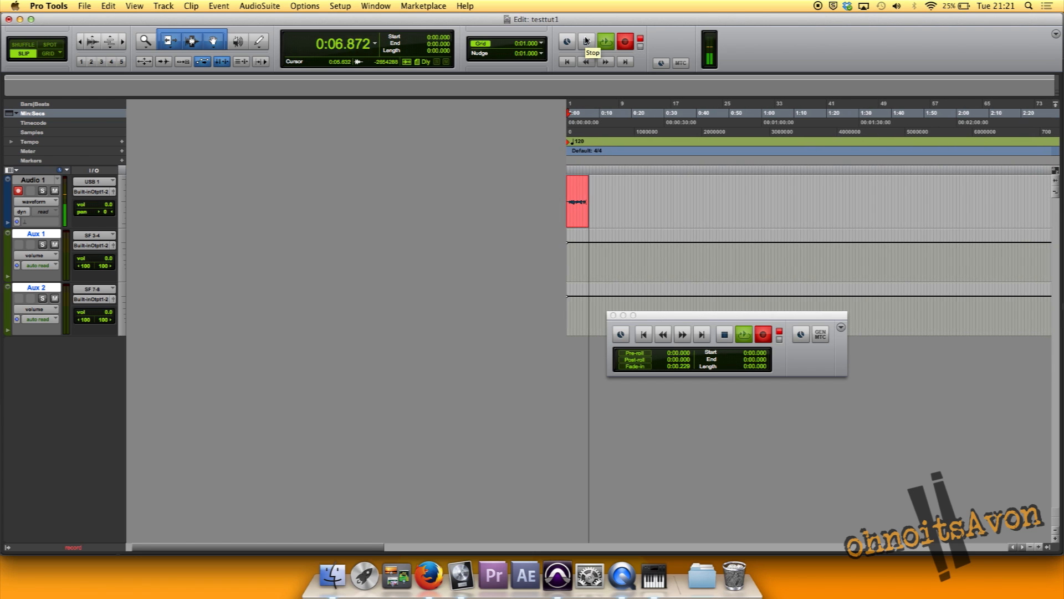
{"action": "left_click", "coordinate": [587, 40]}
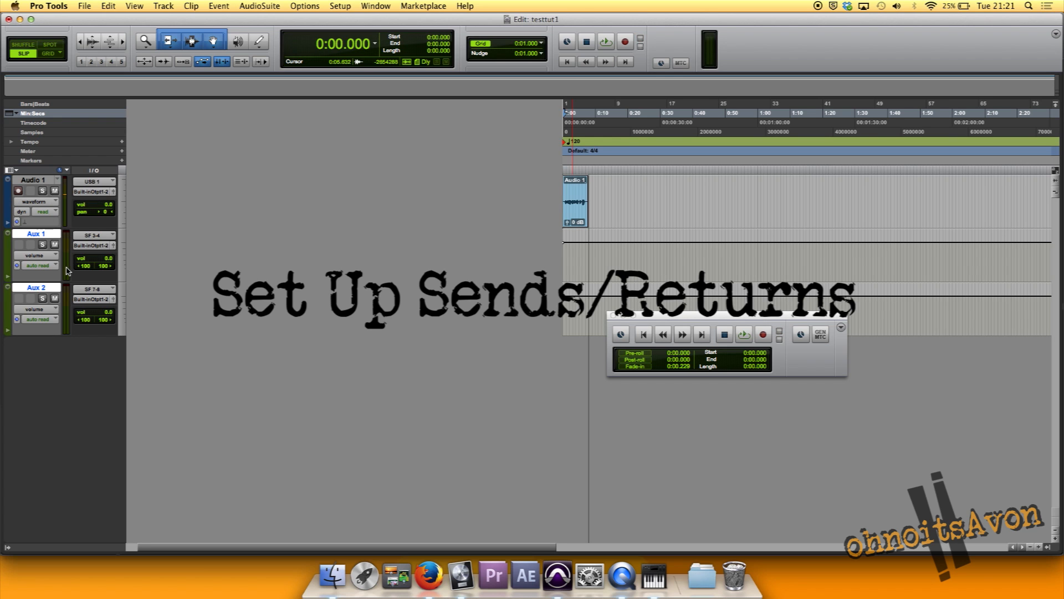
Set the output of the Audio 1 track to the SF 5-6 stereo path
{"action": "left_click", "coordinate": [95, 193]}
{"action": "mouse_move", "coordinate": [111, 195]}
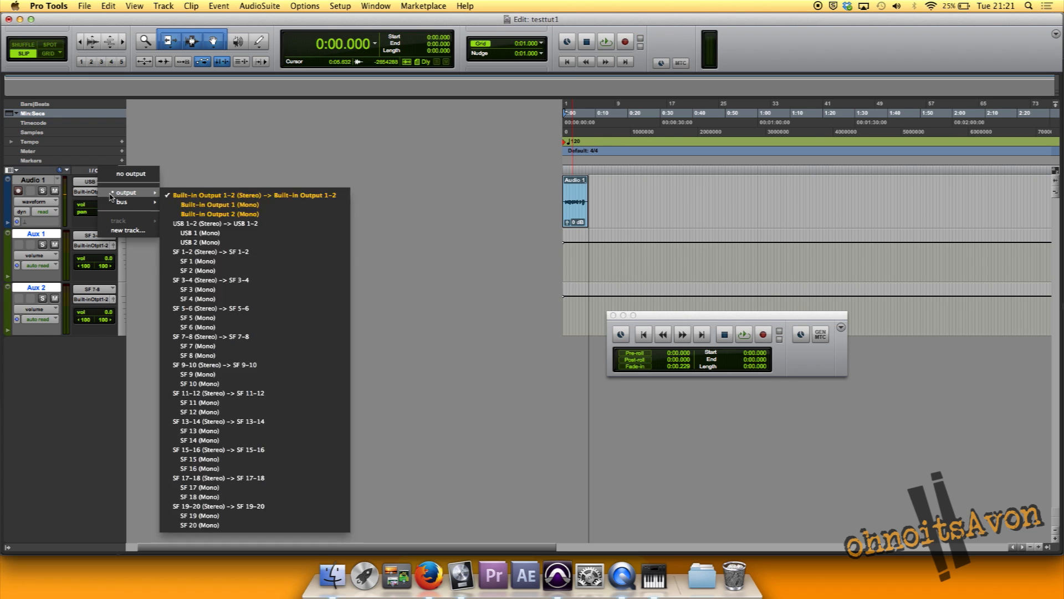
{"action": "left_click", "coordinate": [216, 309]}
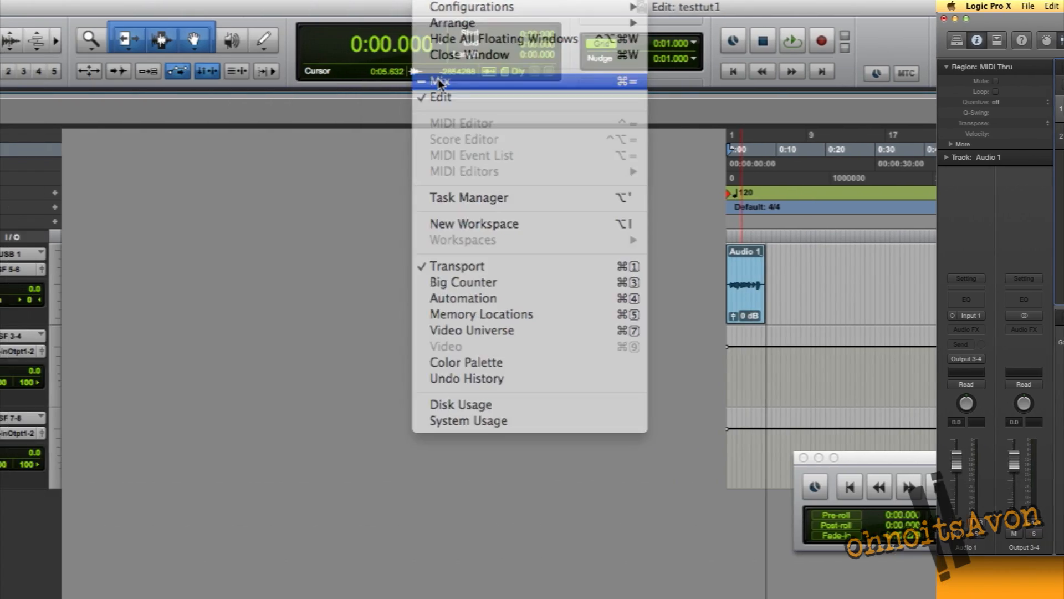
Add a send from Audio 1 to SF 1 (Mono) in the Mix window, and move its send fader window aside
{"action": "left_click", "coordinate": [439, 82]}
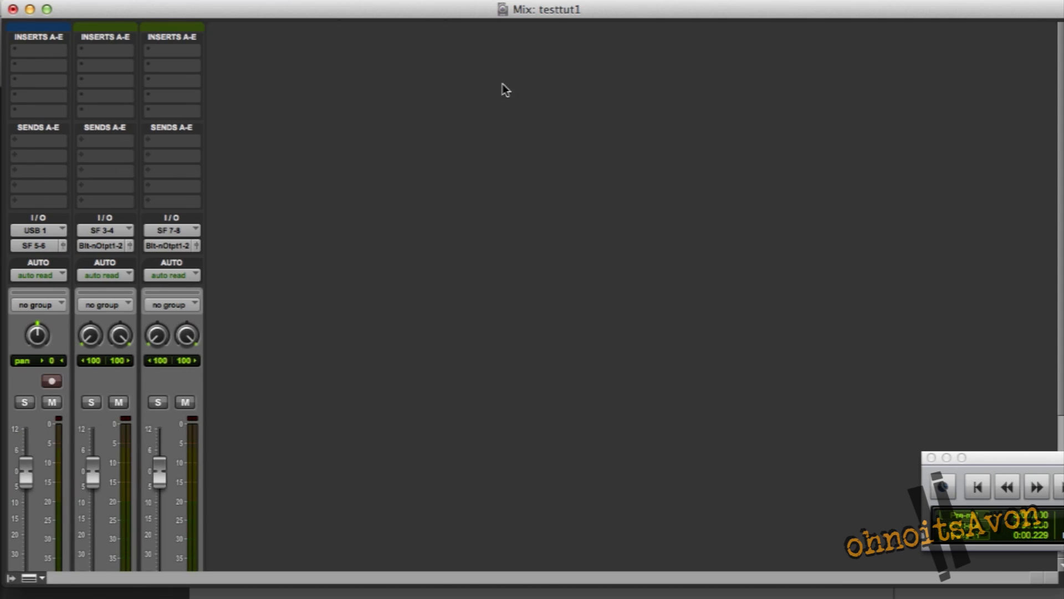
{"action": "left_click", "coordinate": [42, 138]}
{"action": "mouse_move", "coordinate": [84, 174]}
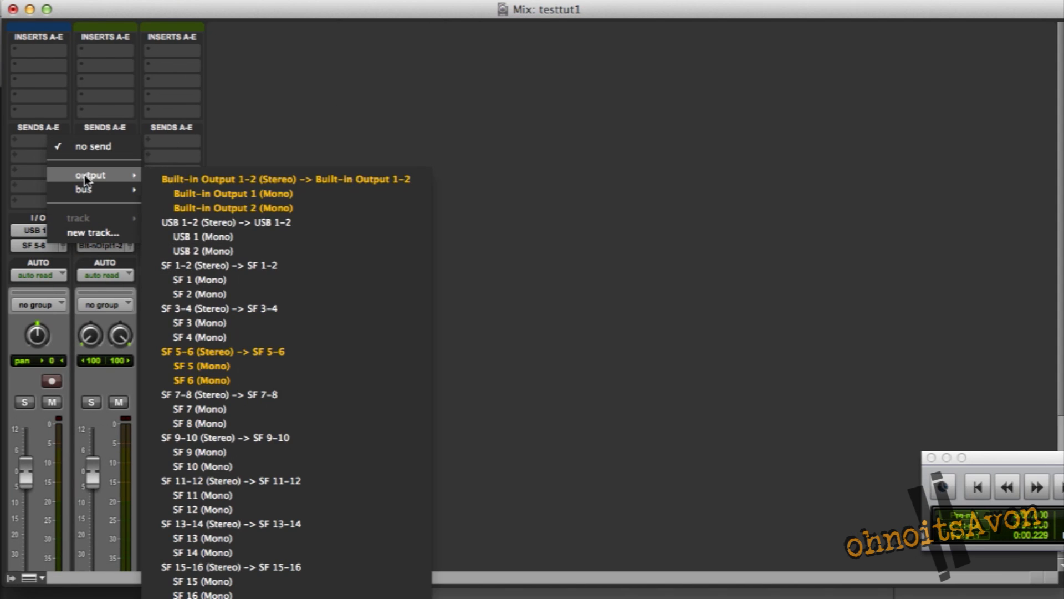
{"action": "left_click", "coordinate": [217, 281]}
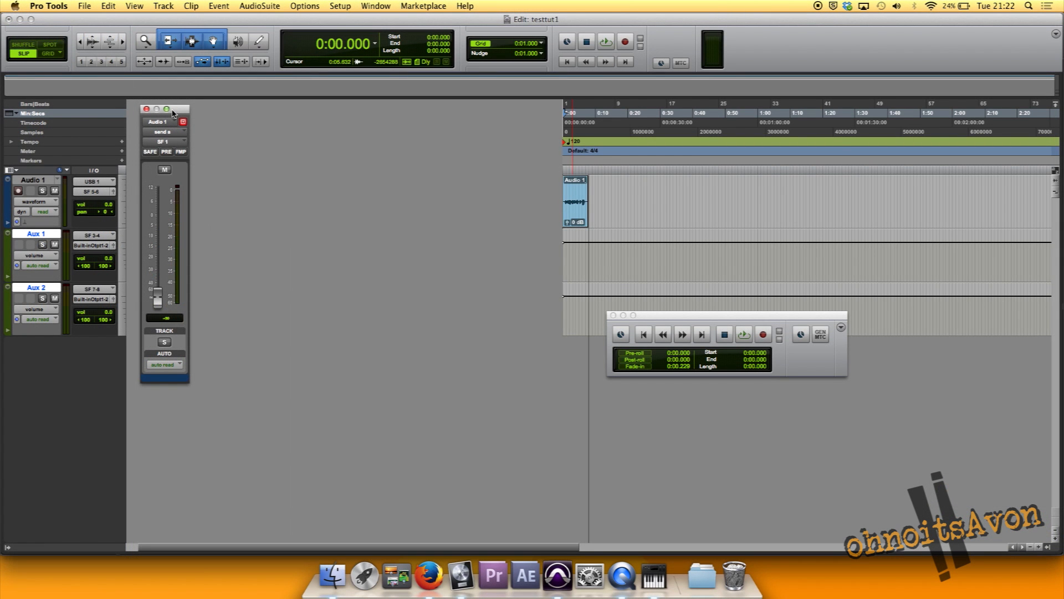
{"action": "left_click_drag", "start_coordinate": [173, 114], "coordinate": [245, 111]}
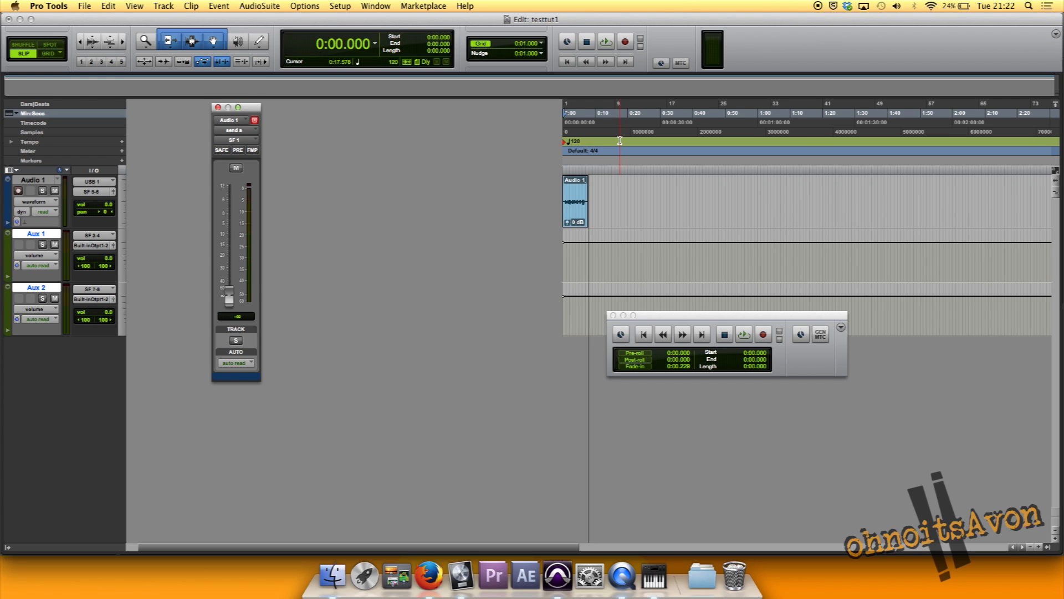
Play the Audio 1 clip from the session start, stop, and replay with its 0:00.000 to 0:07.509 range selected
{"action": "left_click", "coordinate": [567, 62]}
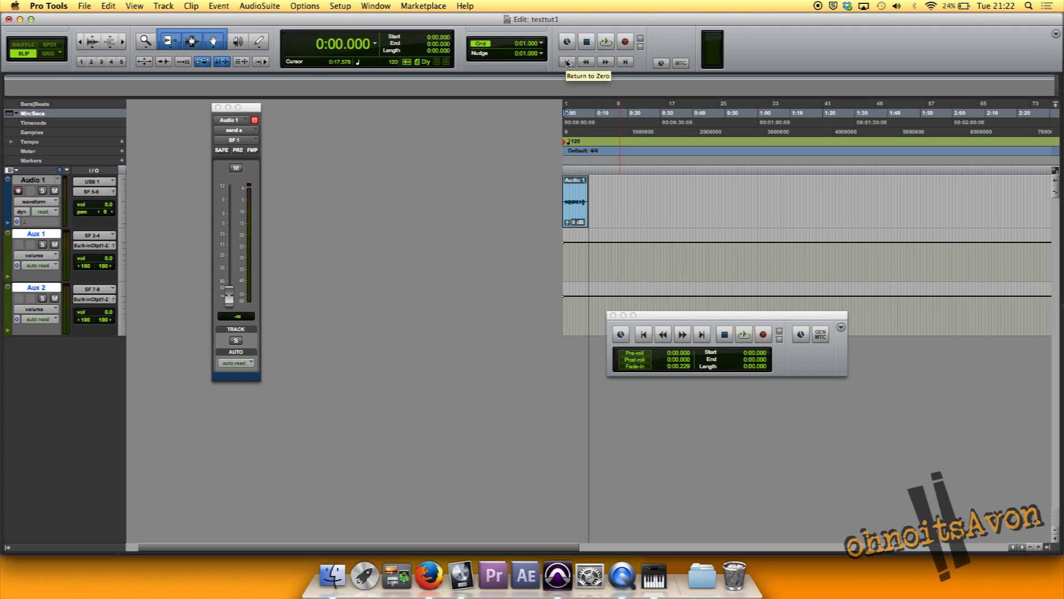
{"action": "left_click", "coordinate": [608, 44]}
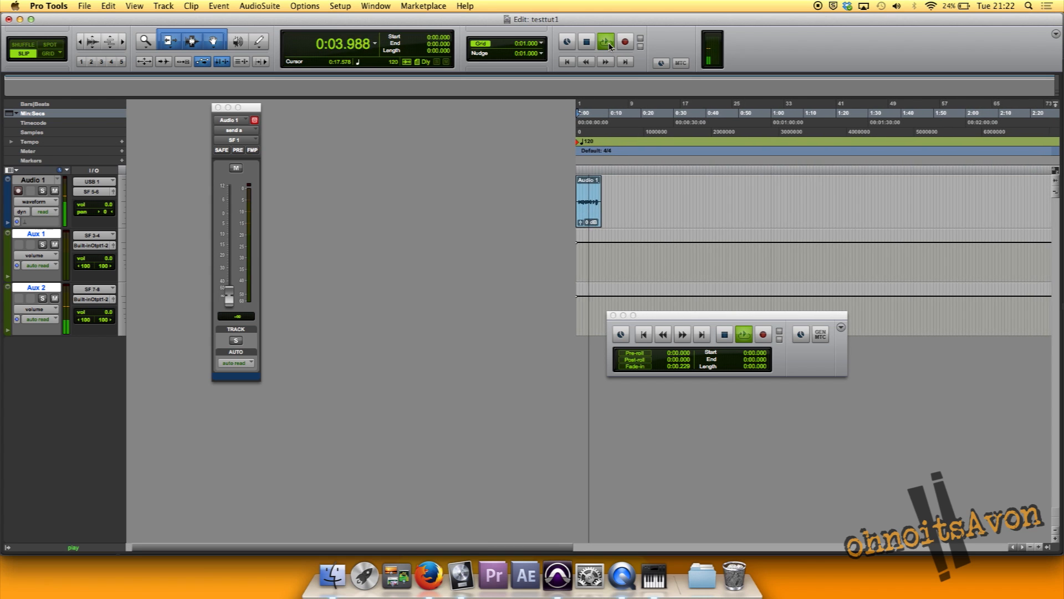
{"action": "left_click", "coordinate": [586, 42]}
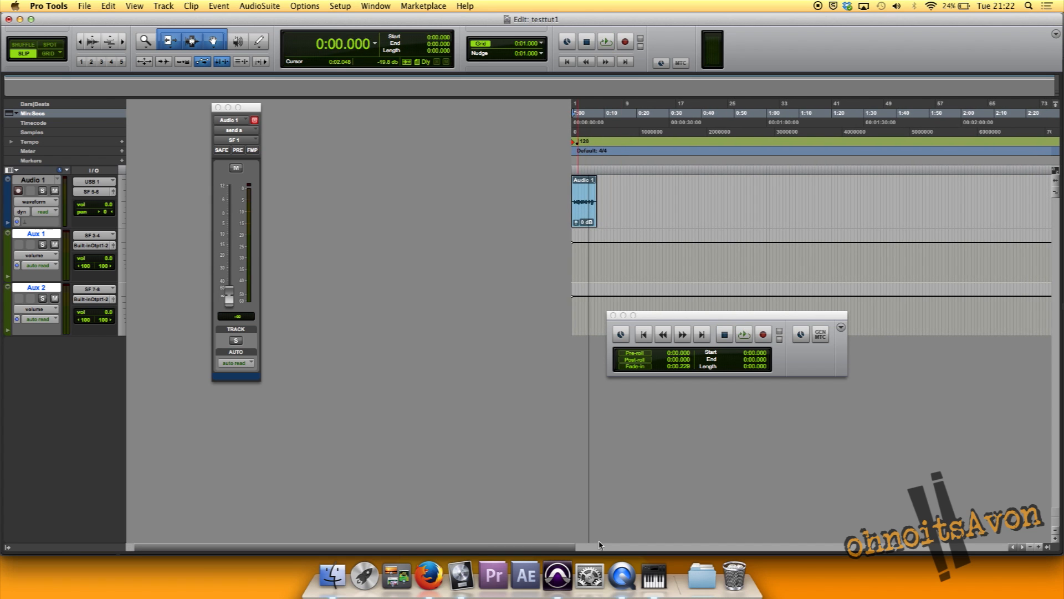
{"action": "left_click_drag", "start_coordinate": [596, 157], "coordinate": [571, 155]}
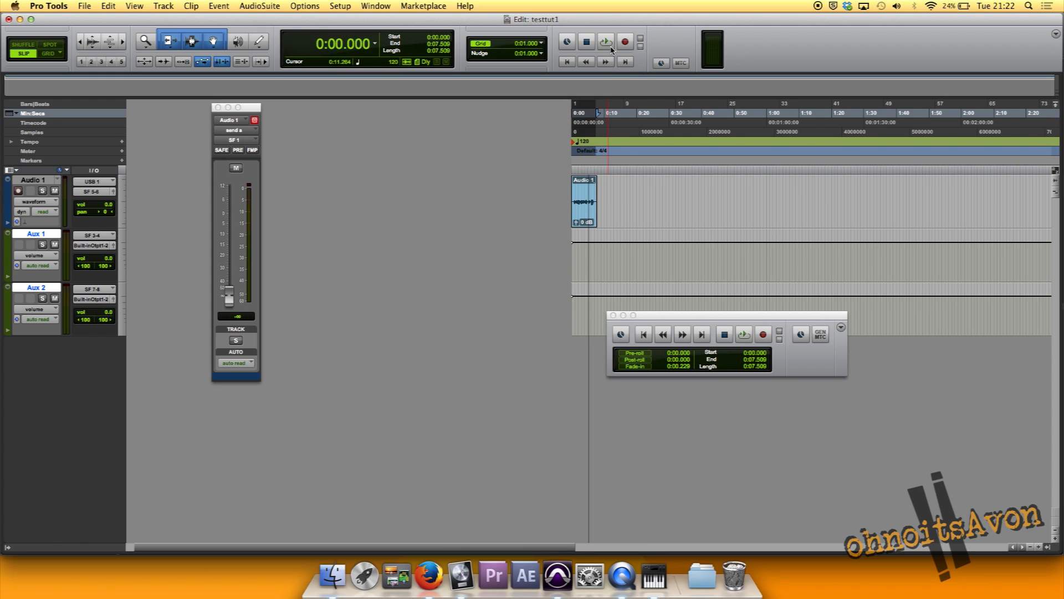
{"action": "key", "text": "space"}
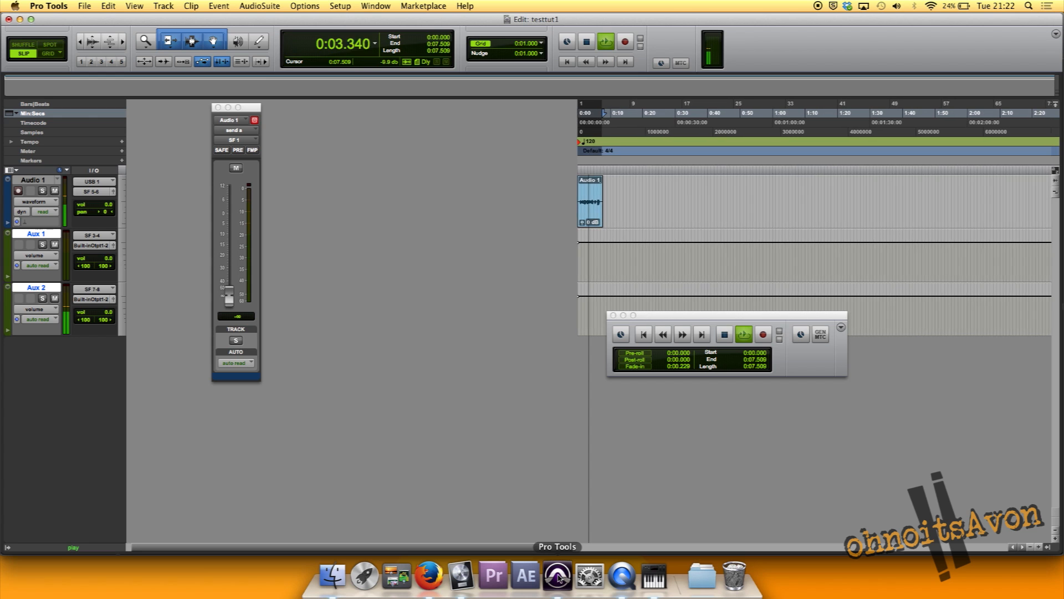
Check the incoming signal in Logic Pro X, and raise the Audio 1 send level to -5.2 dB in Pro Tools
{"action": "left_click", "coordinate": [463, 578]}
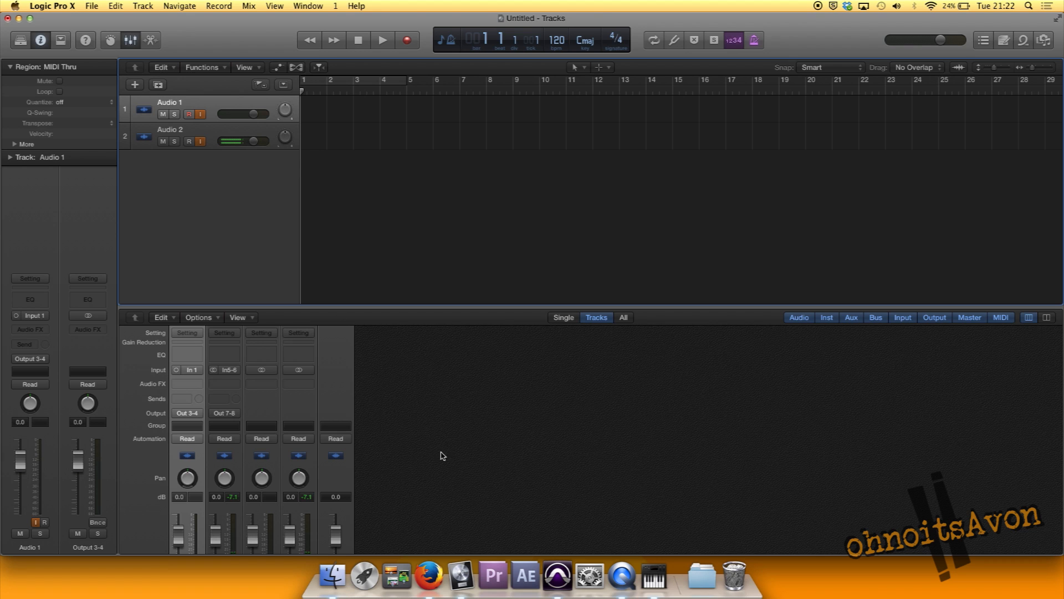
{"action": "left_click", "coordinate": [556, 576]}
{"action": "left_click_drag", "start_coordinate": [231, 283], "coordinate": [231, 227]}
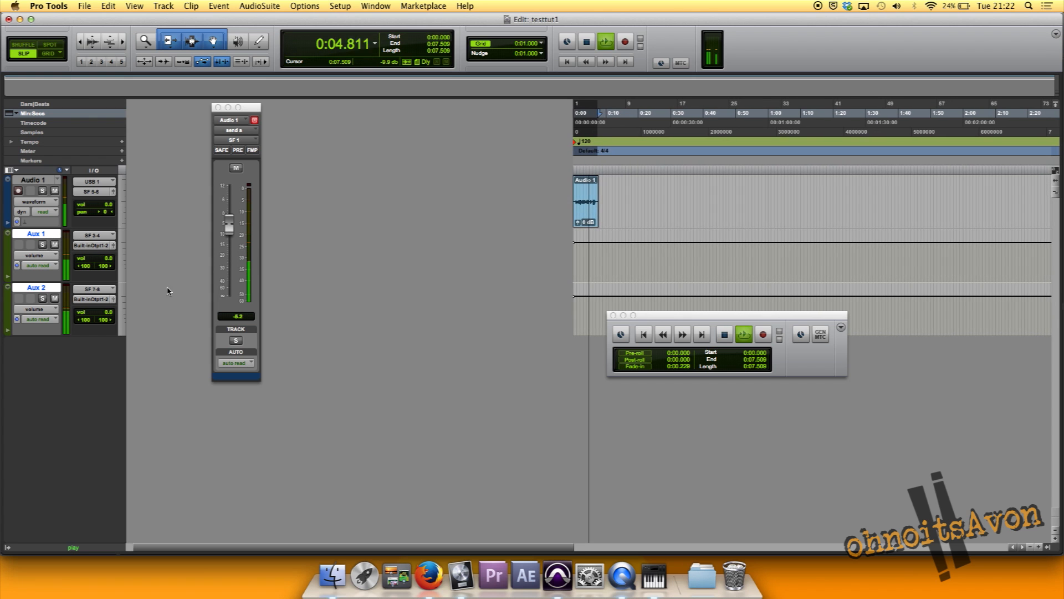
Insert the mono Echo plug-in on the Audio 1 channel in Logic Pro X, and stop playback back in Pro Tools
{"action": "left_click", "coordinate": [460, 577]}
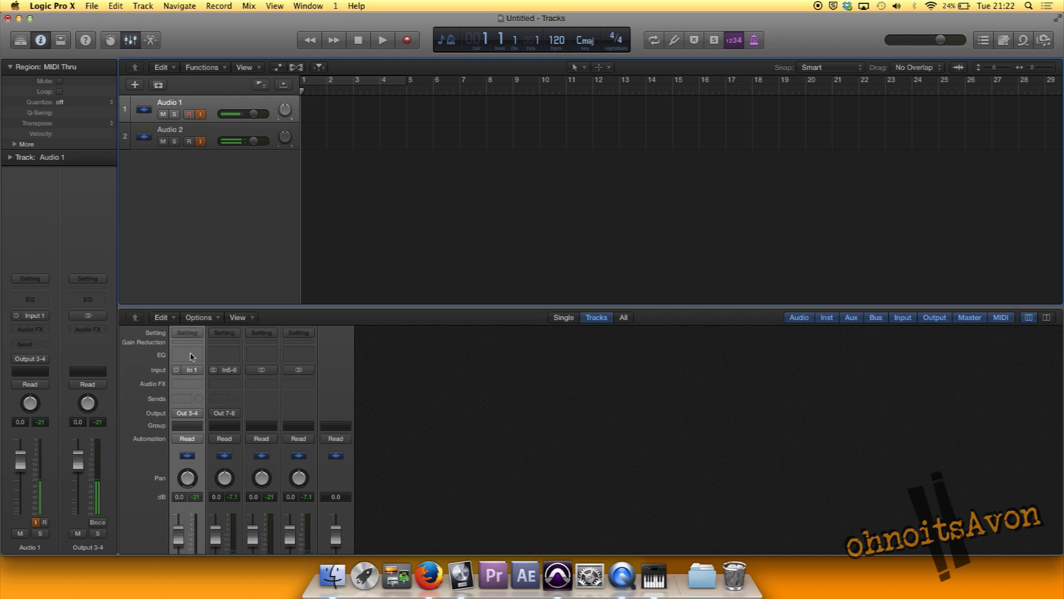
{"action": "left_click", "coordinate": [188, 385]}
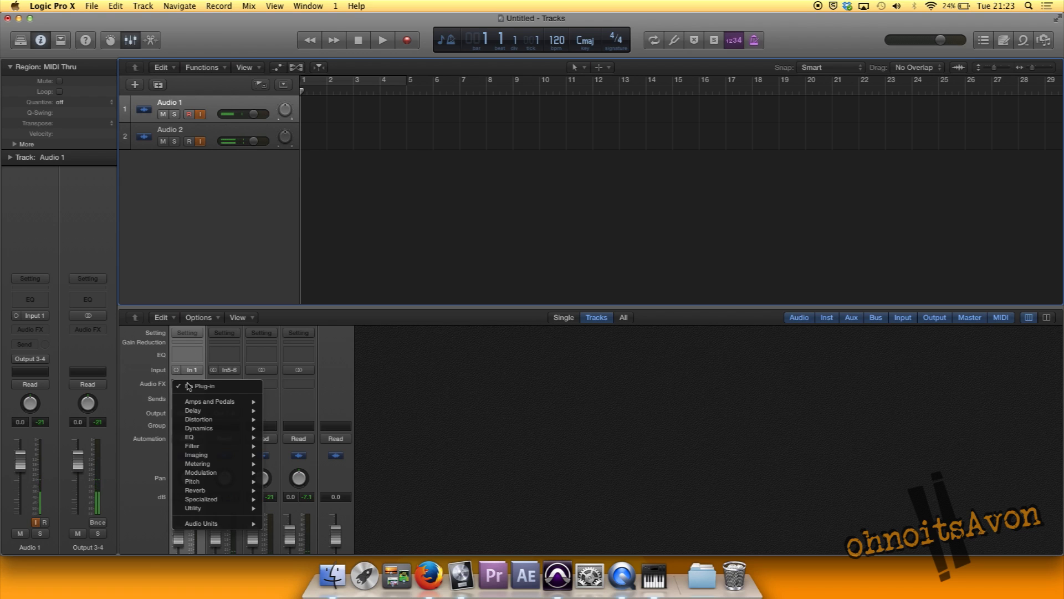
{"action": "mouse_move", "coordinate": [246, 411]}
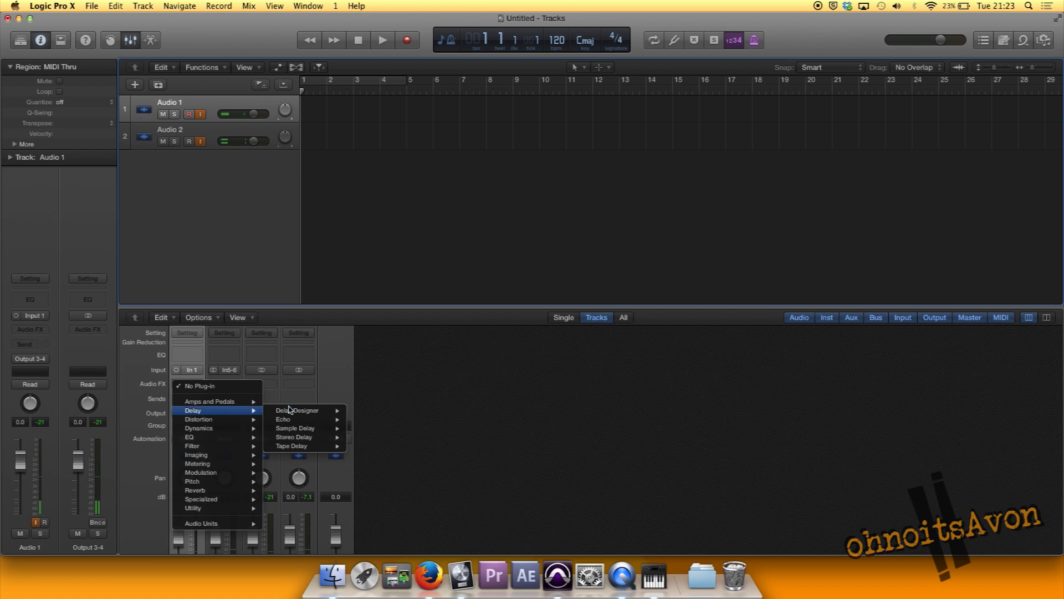
{"action": "mouse_move", "coordinate": [289, 410]}
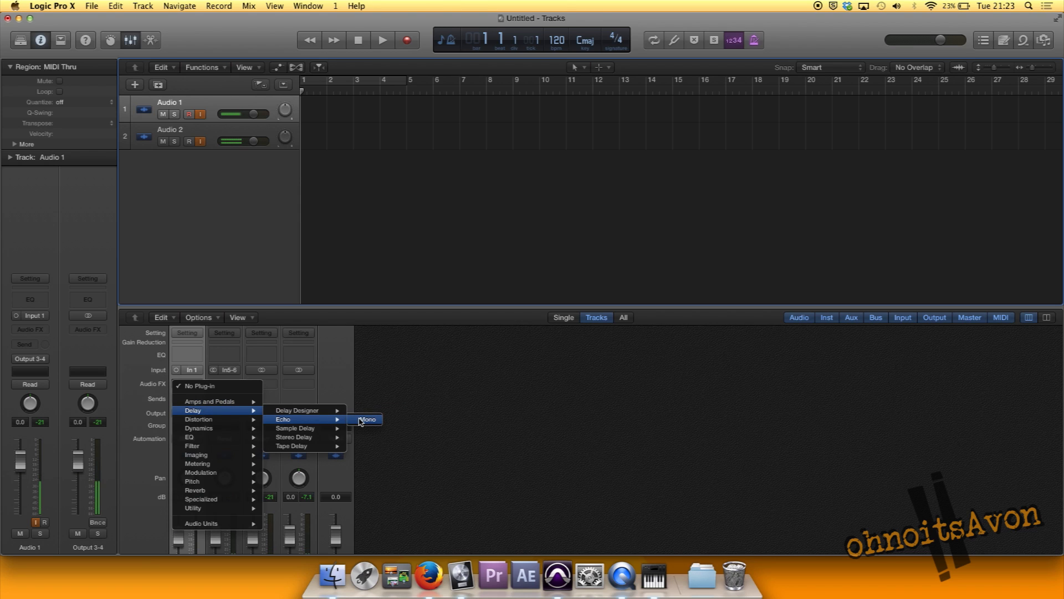
{"action": "left_click", "coordinate": [361, 420]}
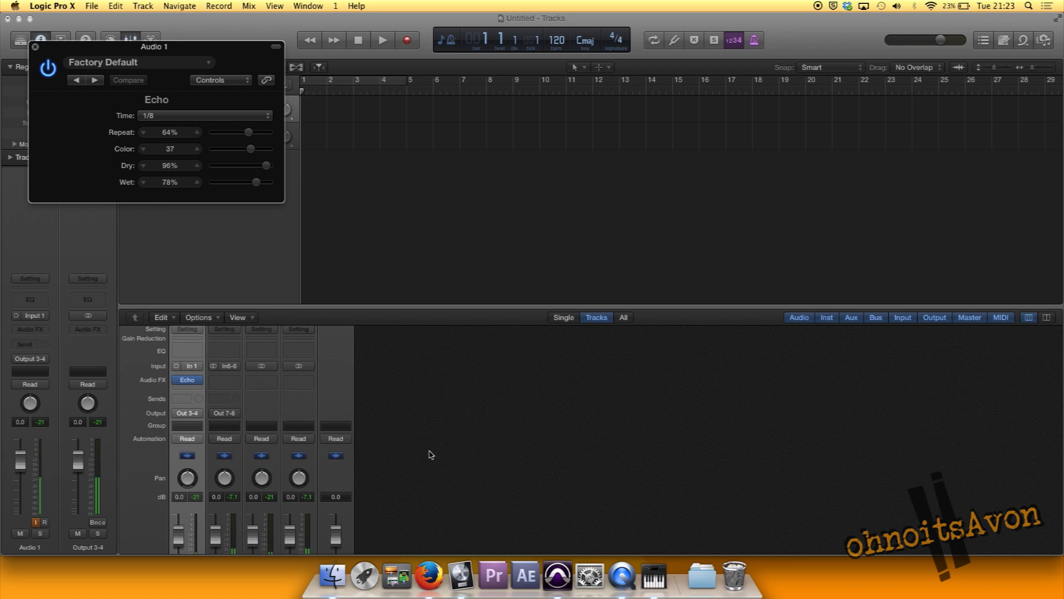
{"action": "left_click", "coordinate": [557, 577]}
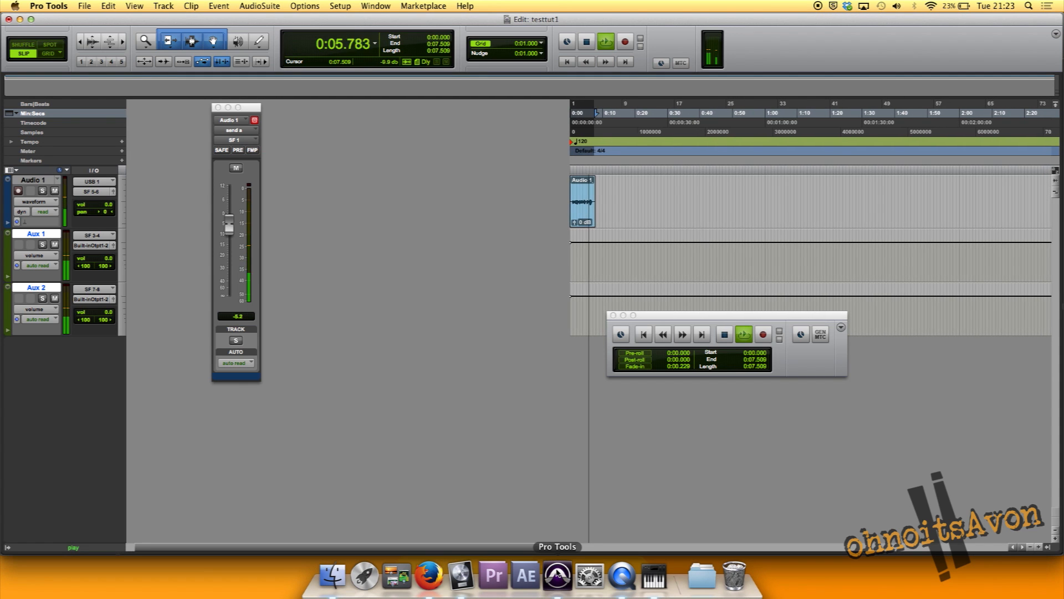
{"action": "key", "text": "space"}
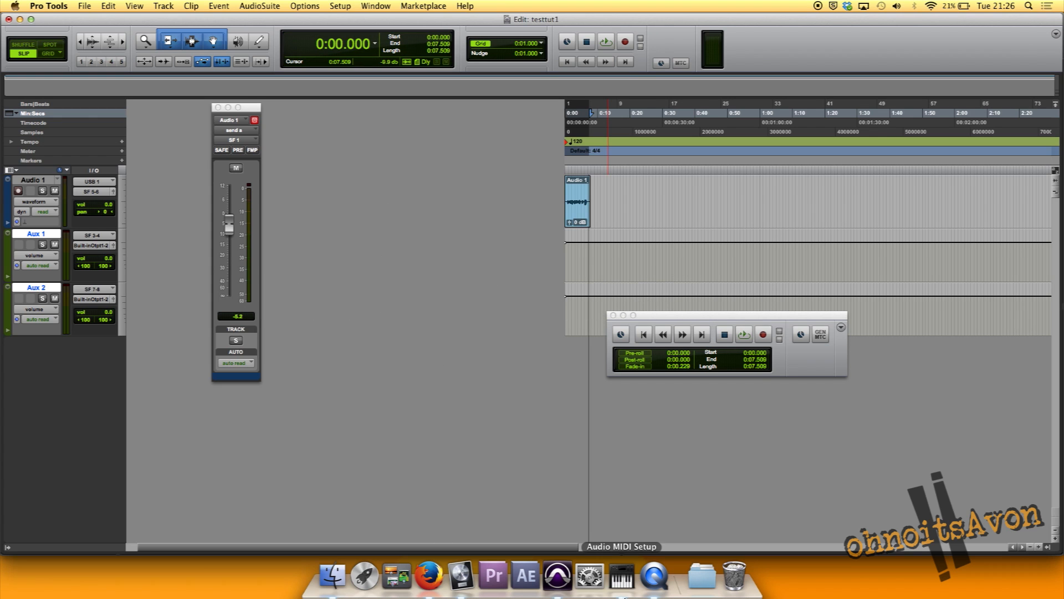
Switch to Audio MIDI Setup, open the MIDI Studio, and check the ports of the IAC Driver
{"action": "left_click", "coordinate": [625, 594]}
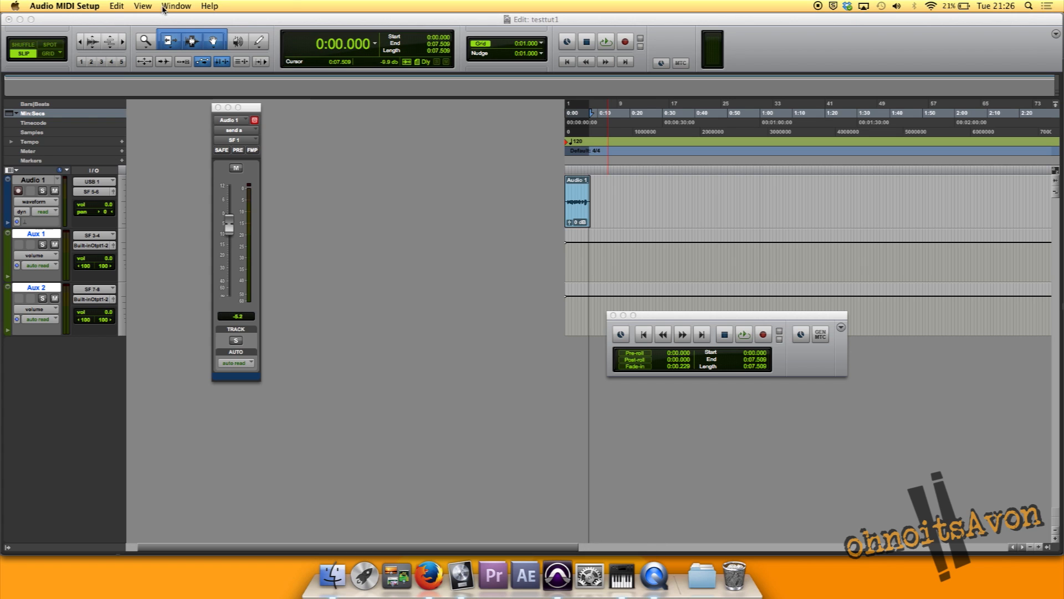
{"action": "left_click", "coordinate": [176, 5]}
{"action": "left_click", "coordinate": [180, 33]}
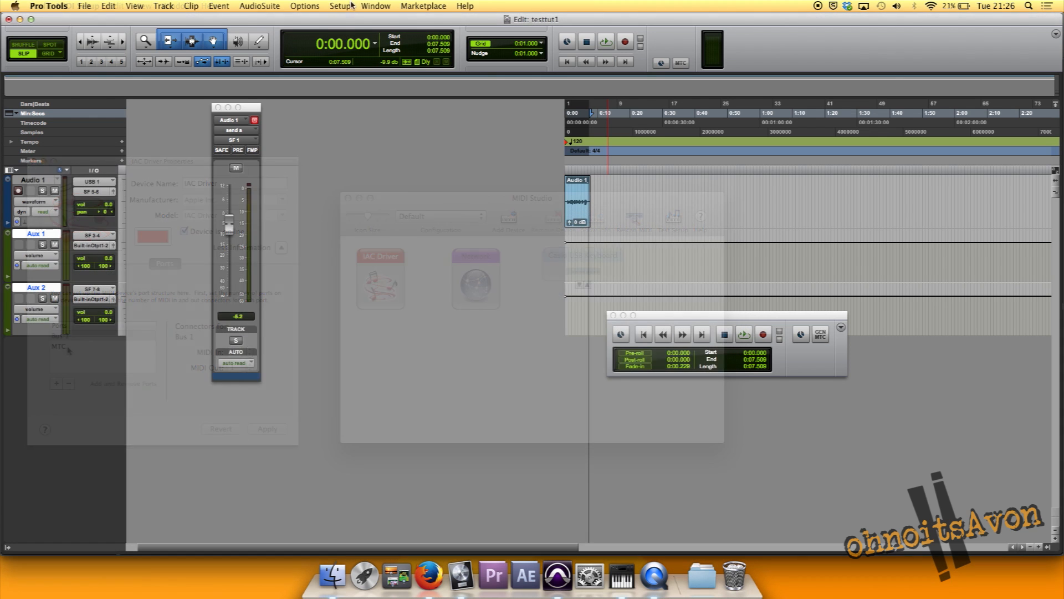
Set the MTC Generator Port to IAC Driver, MTC in Pro Tools' Peripherals, and open the Session setup
{"action": "left_click", "coordinate": [340, 5]}
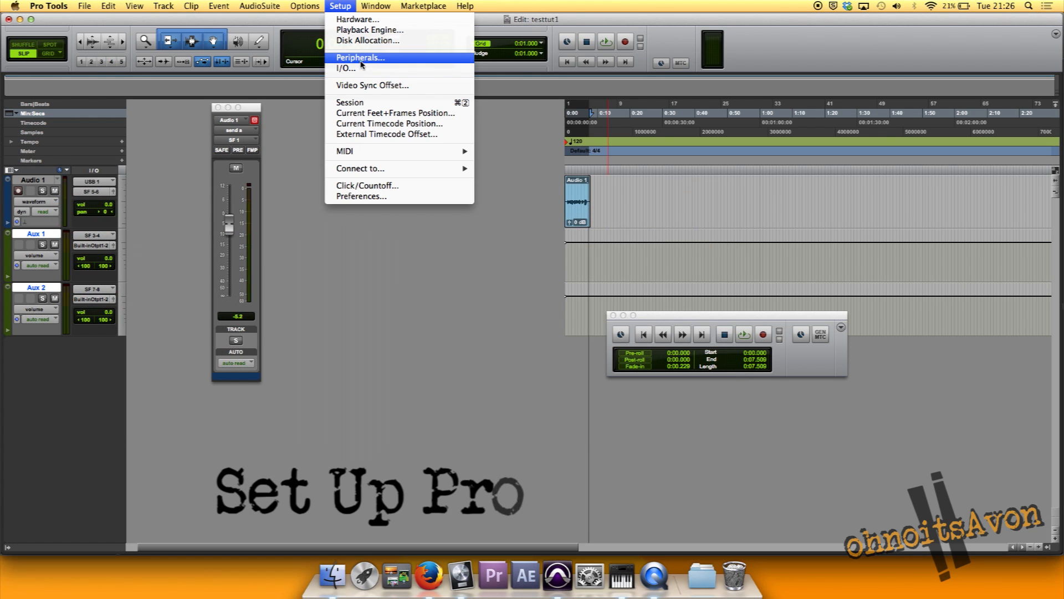
{"action": "left_click", "coordinate": [360, 58]}
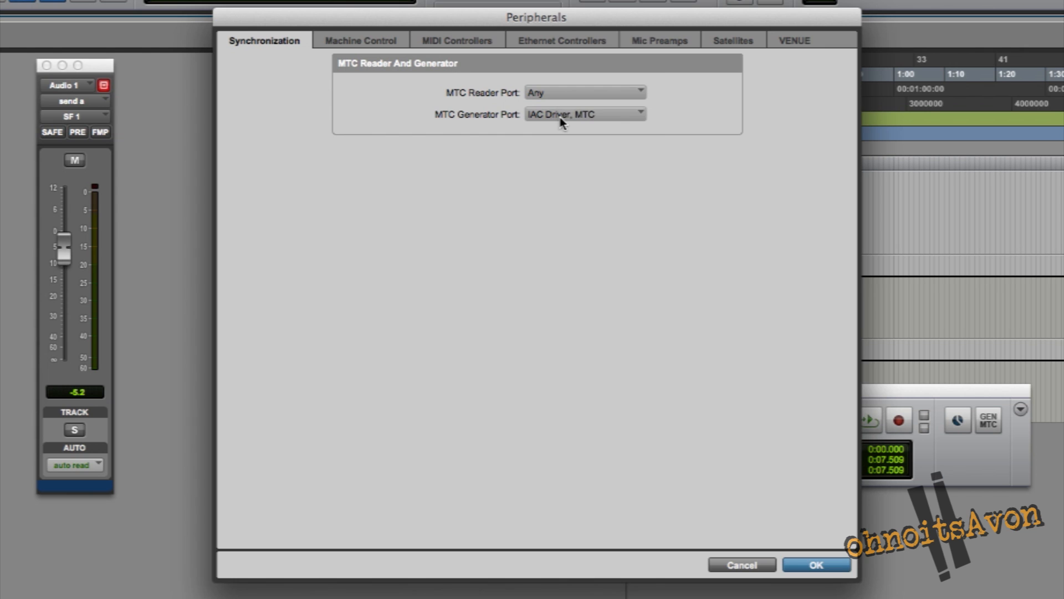
{"action": "left_click", "coordinate": [560, 117]}
{"action": "mouse_move", "coordinate": [592, 119]}
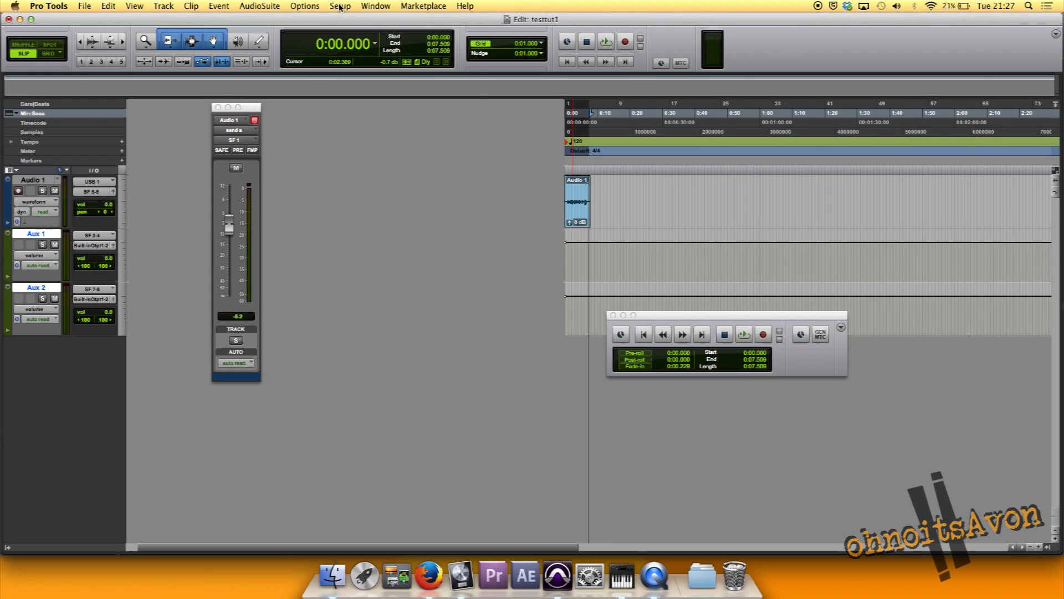
{"action": "left_click", "coordinate": [339, 6]}
{"action": "left_click", "coordinate": [335, 102]}
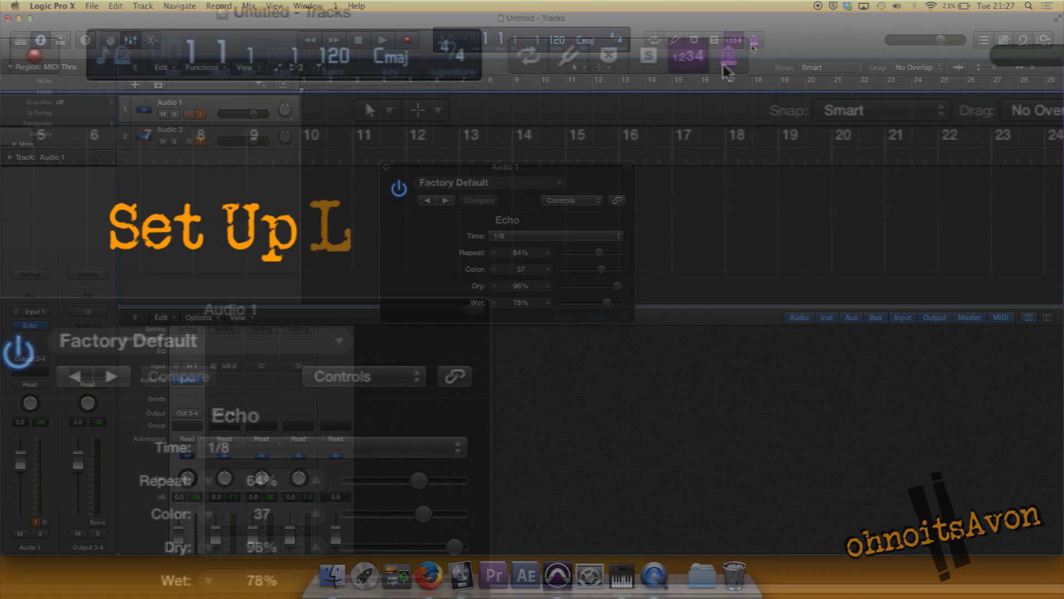
Add the Sync function to the control bar in Logic Pro X and turn synchronization on
{"action": "right_click", "coordinate": [754, 44]}
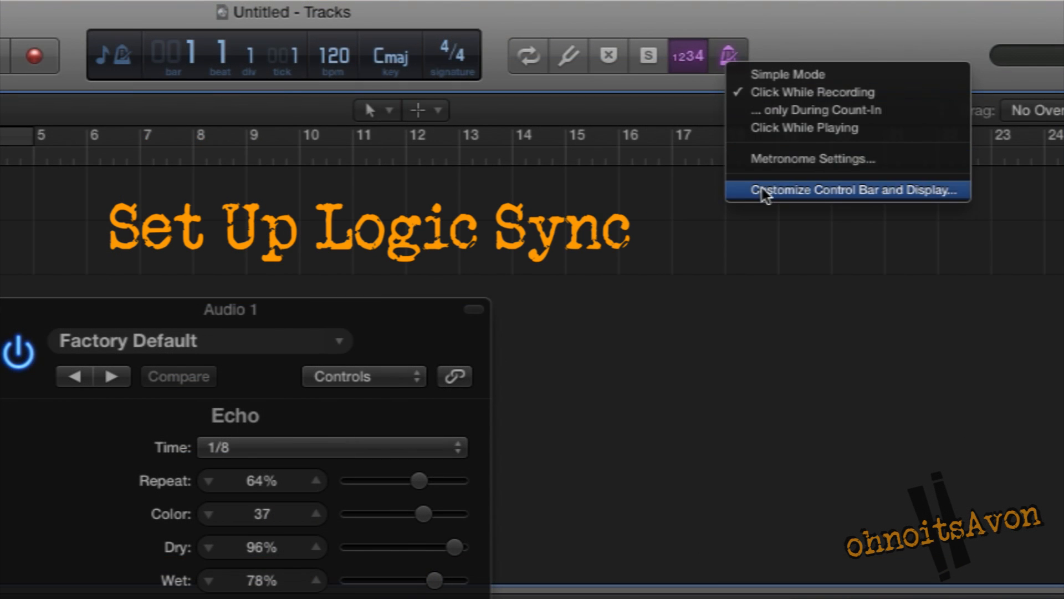
{"action": "left_click", "coordinate": [764, 190]}
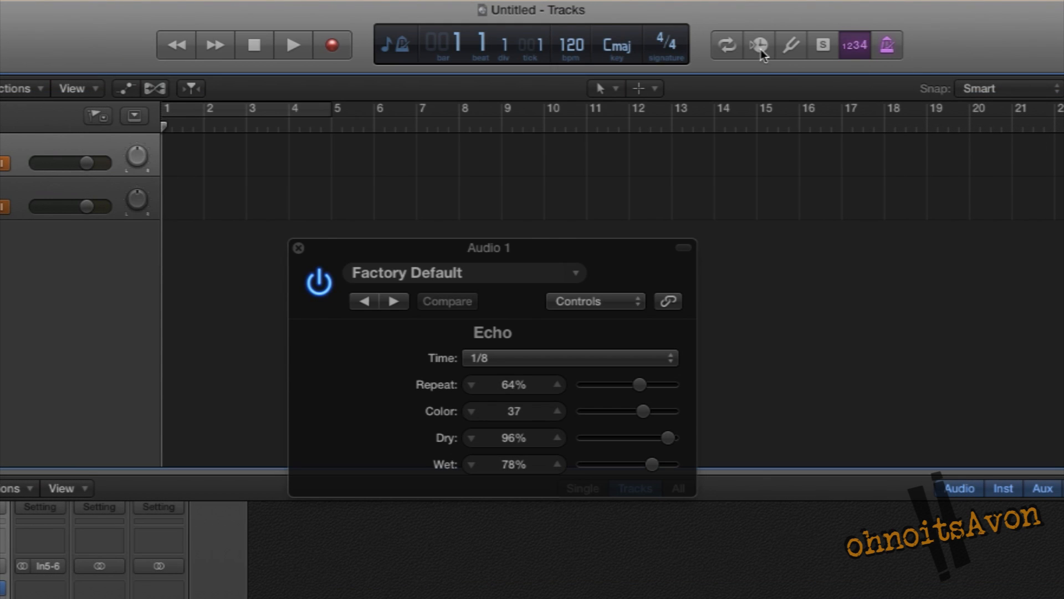
{"action": "left_click", "coordinate": [759, 46]}
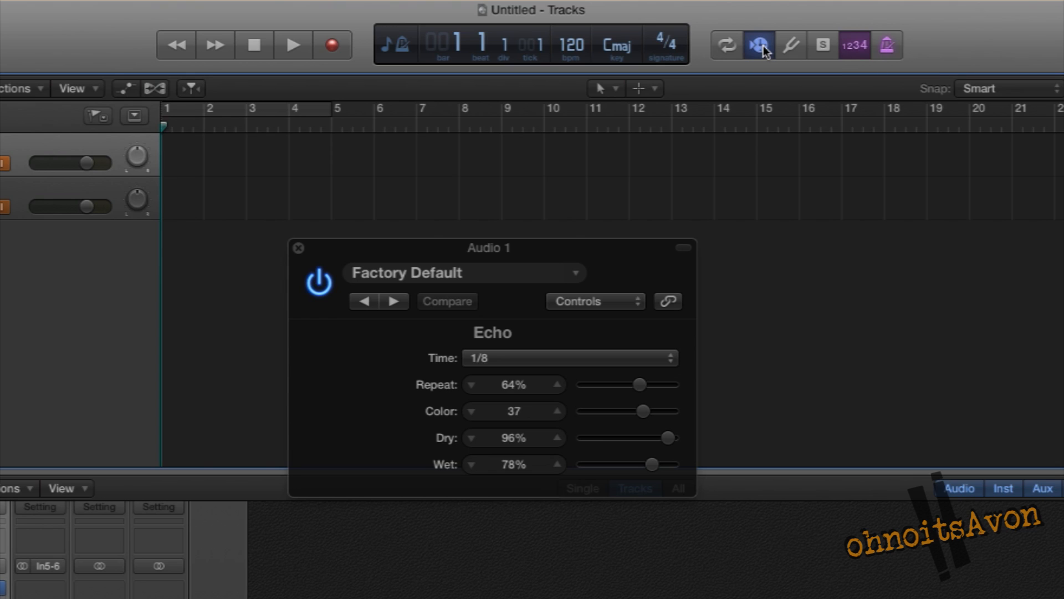
Open the Synchronization Settings of the Logic Pro X project
{"action": "right_click", "coordinate": [763, 48]}
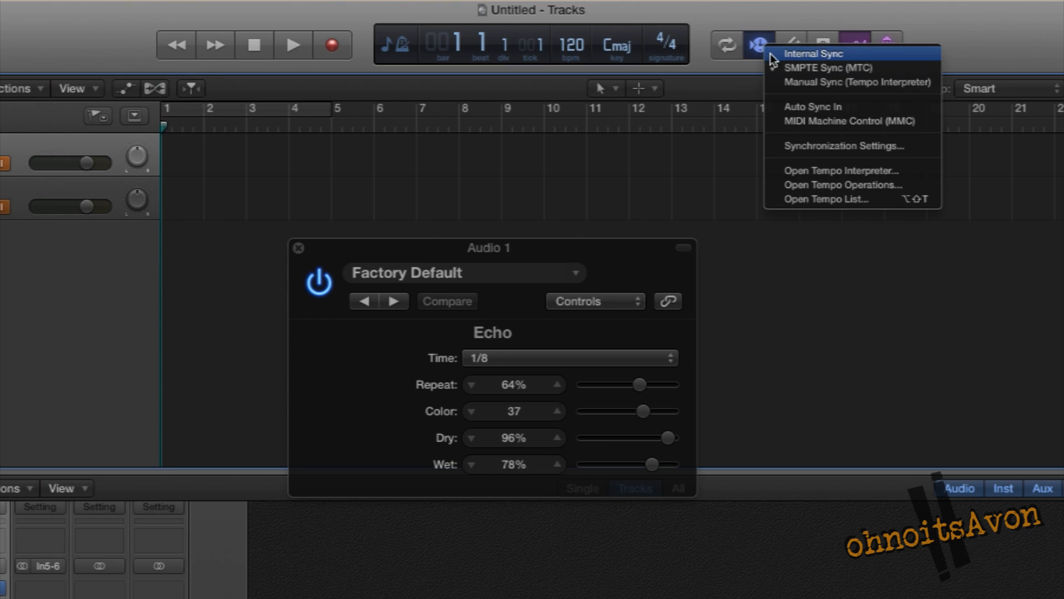
{"action": "left_click", "coordinate": [822, 147]}
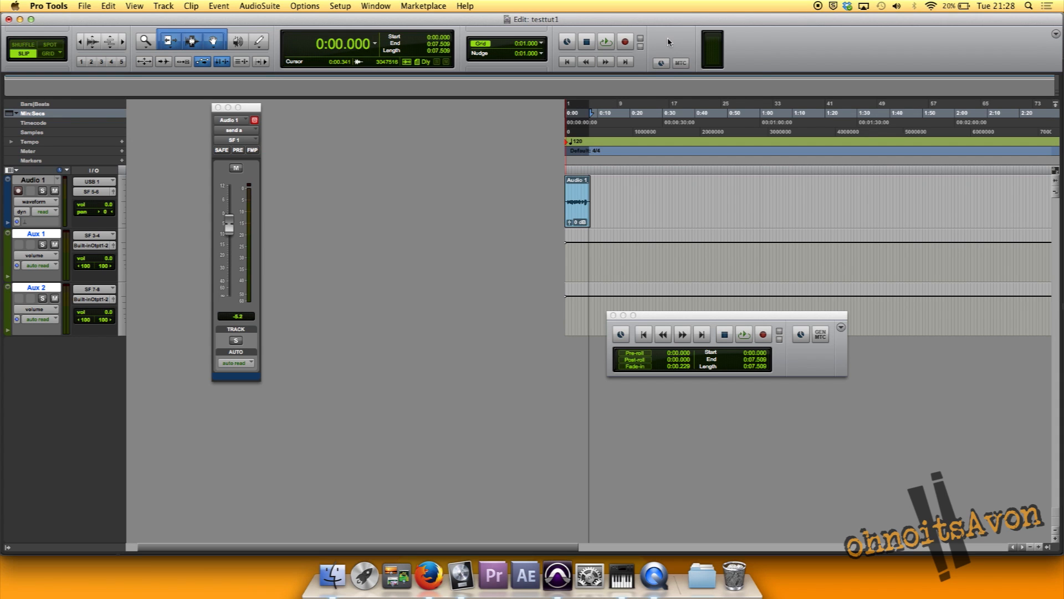
Enable MTC generation in Pro Tools and start playback from the beginning of the session
{"action": "left_click", "coordinate": [662, 62]}
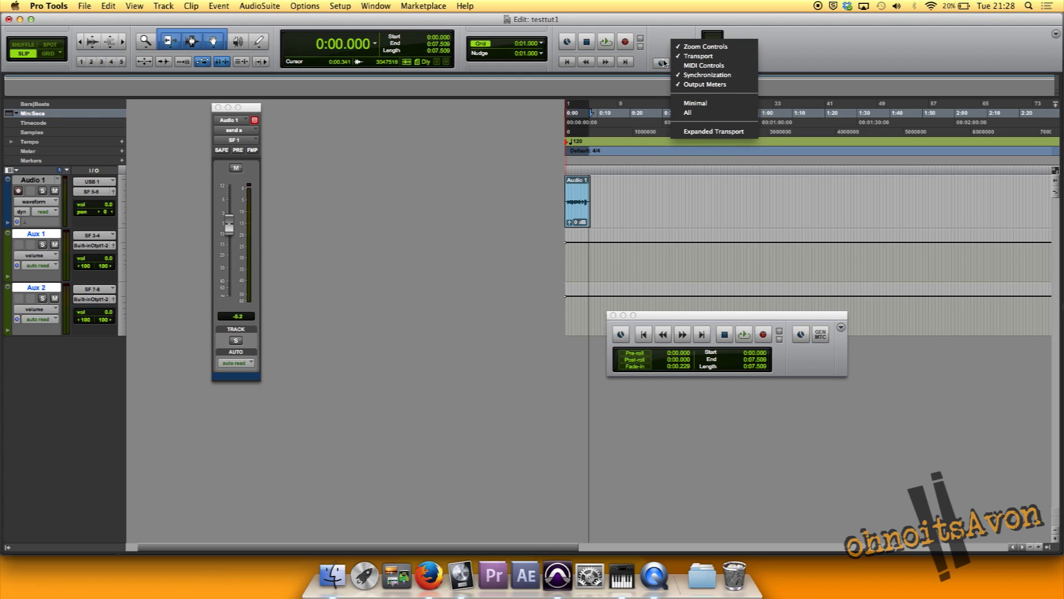
{"action": "left_click", "coordinate": [658, 49]}
{"action": "left_click", "coordinate": [683, 65]}
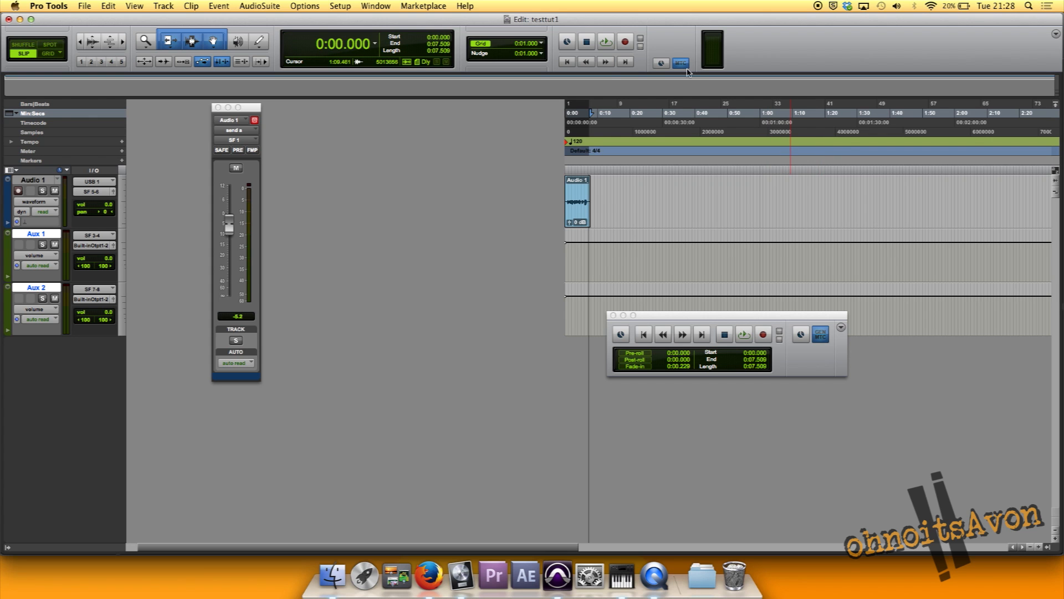
{"action": "left_click", "coordinate": [562, 62]}
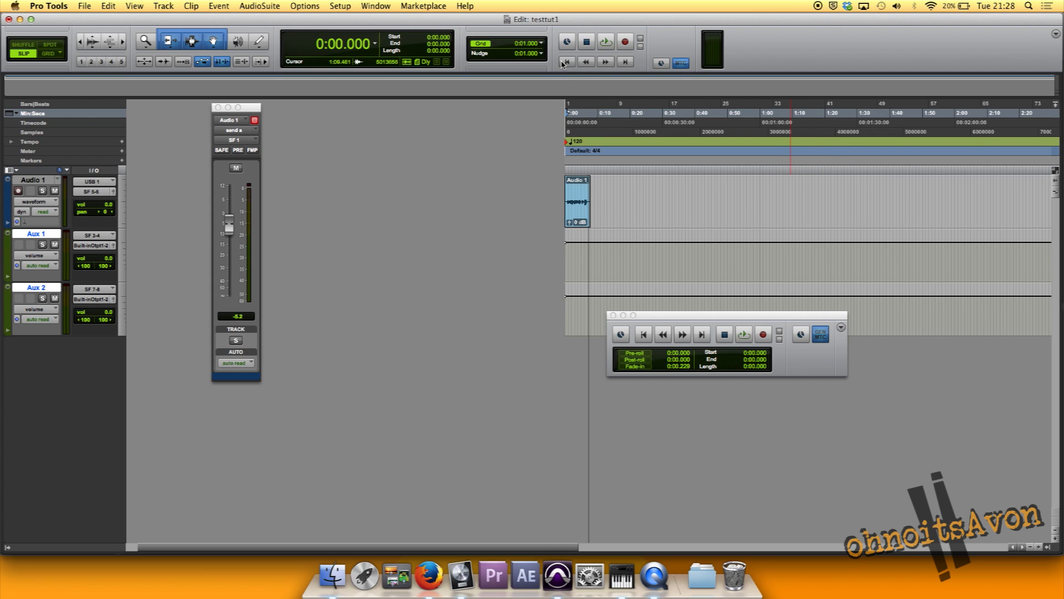
{"action": "left_click", "coordinate": [606, 42]}
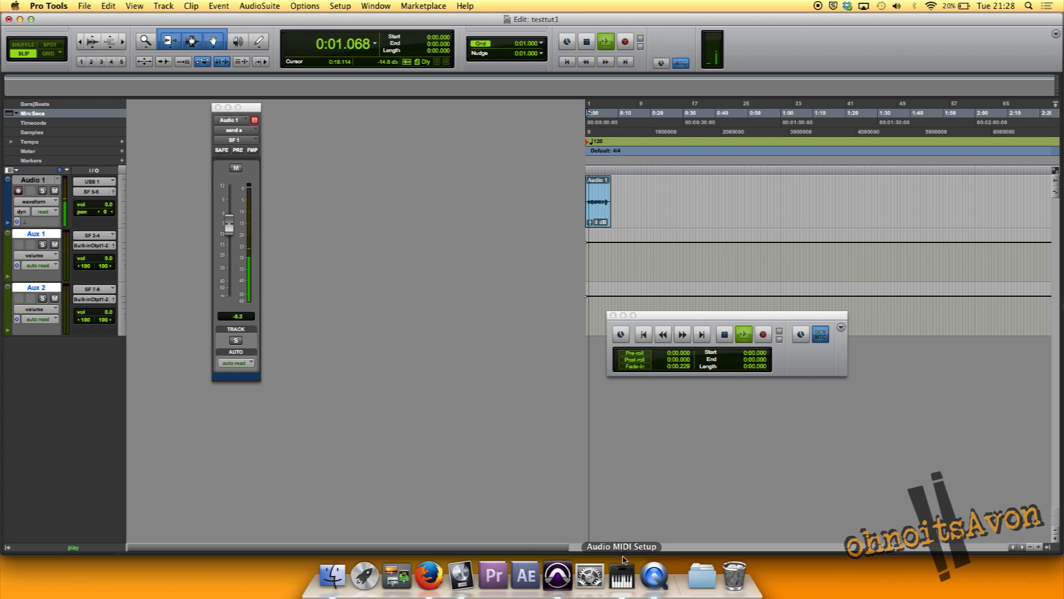
Switch to Logic Pro X to examine how its playhead follows the Pro Tools playback, and return to Pro Tools
{"action": "left_click", "coordinate": [463, 575]}
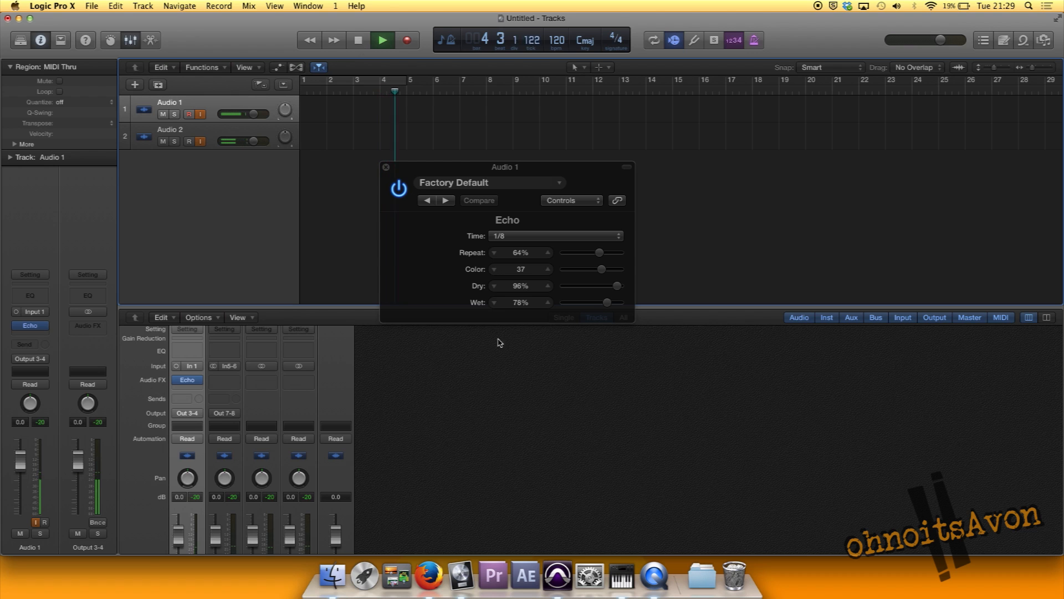
{"action": "left_click", "coordinate": [571, 574]}
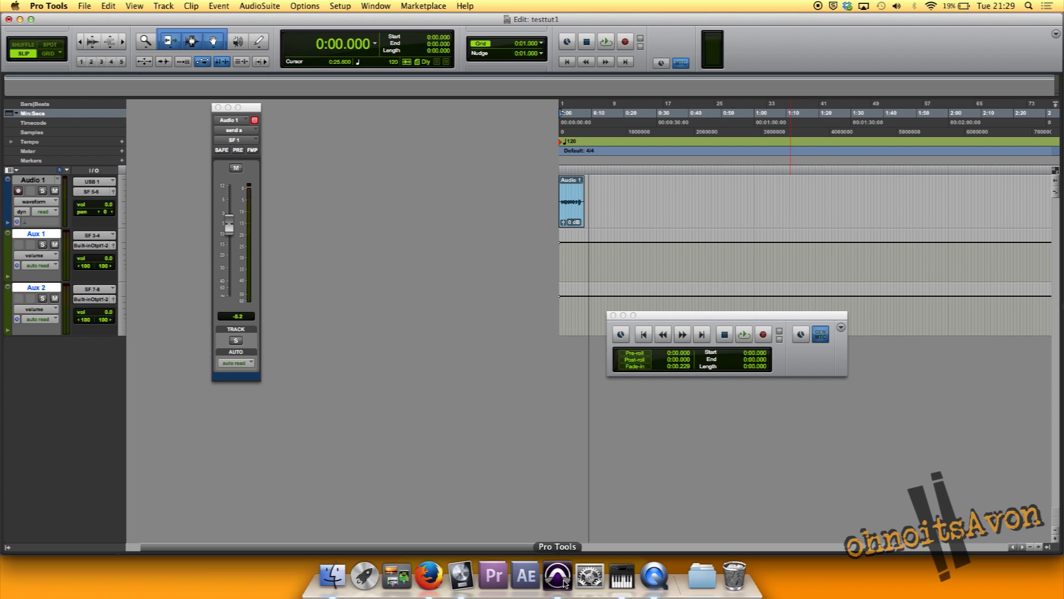
Create a software instrument track in Logic Pro X and route its output to Output 9-10
{"action": "left_click", "coordinate": [460, 577]}
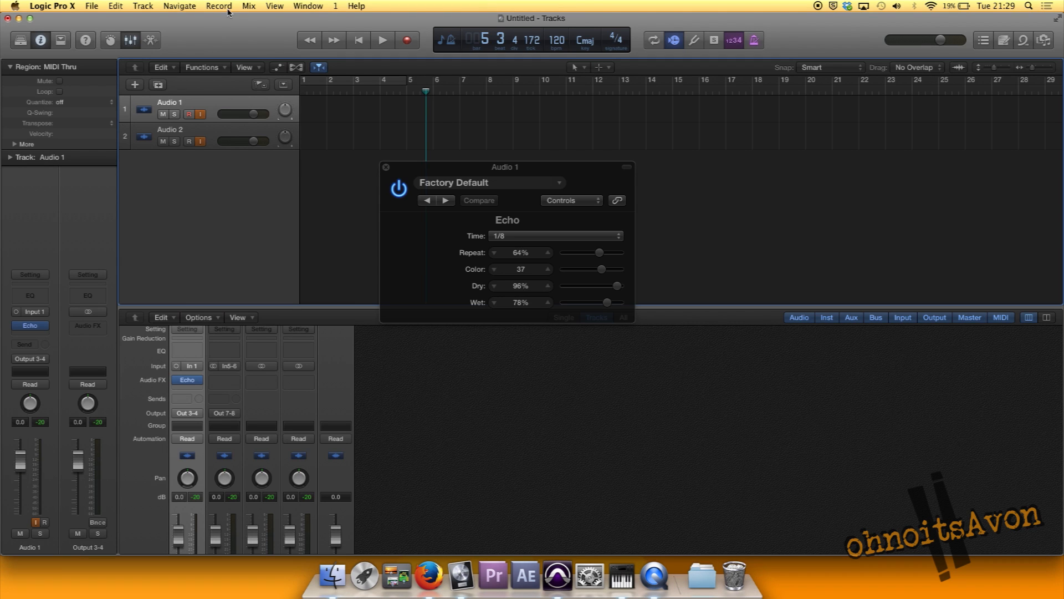
{"action": "left_click", "coordinate": [143, 6]}
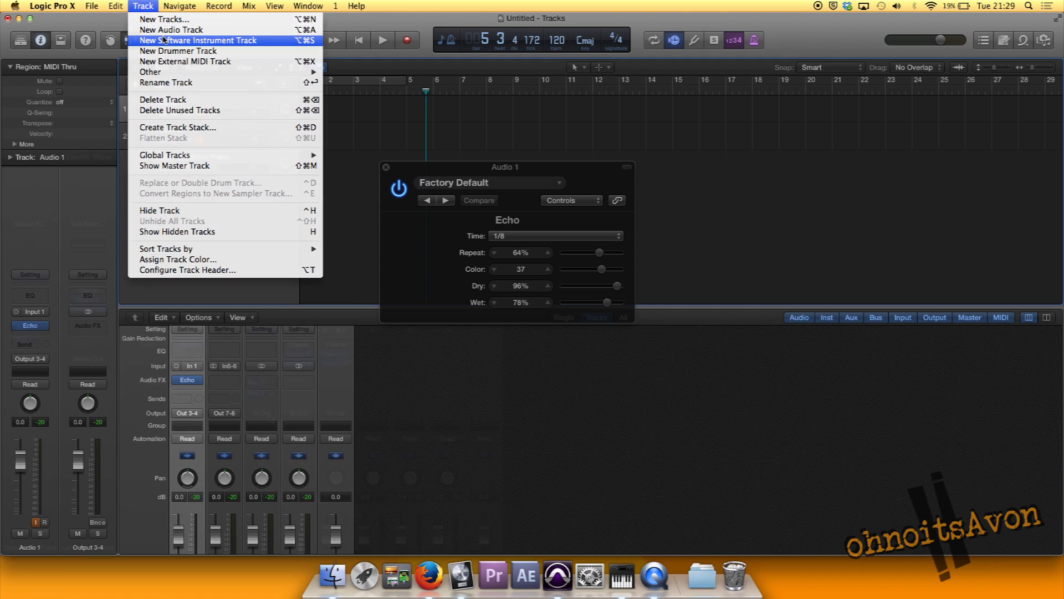
{"action": "left_click", "coordinate": [163, 40]}
{"action": "left_click", "coordinate": [262, 413]}
{"action": "mouse_move", "coordinate": [280, 443]}
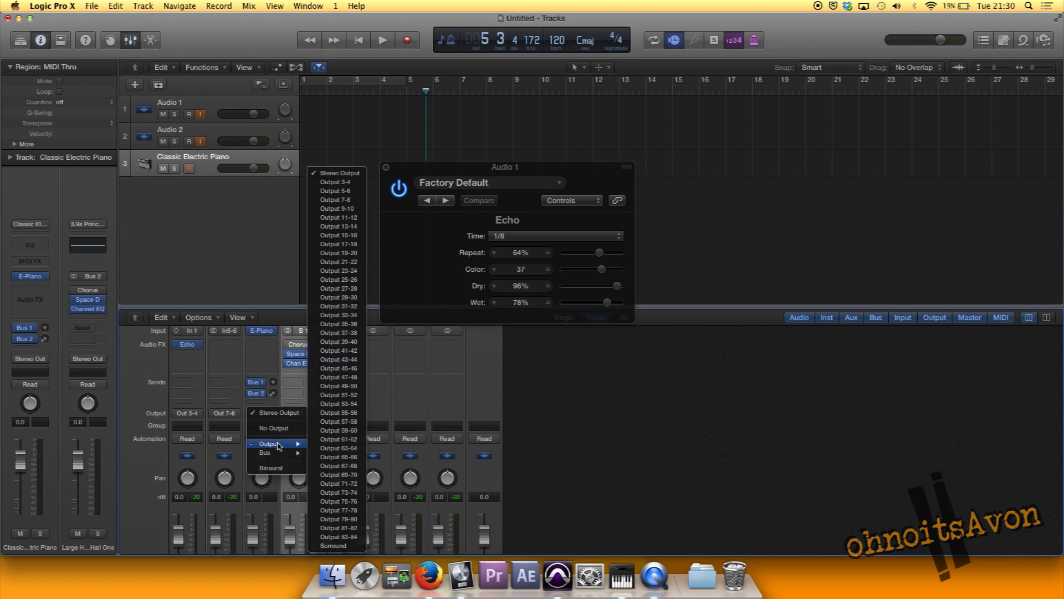
{"action": "left_click", "coordinate": [343, 209]}
Route the outputs of the Bus 1 and Bus 2 aux channels to Output 9-10
{"action": "left_click", "coordinate": [298, 413]}
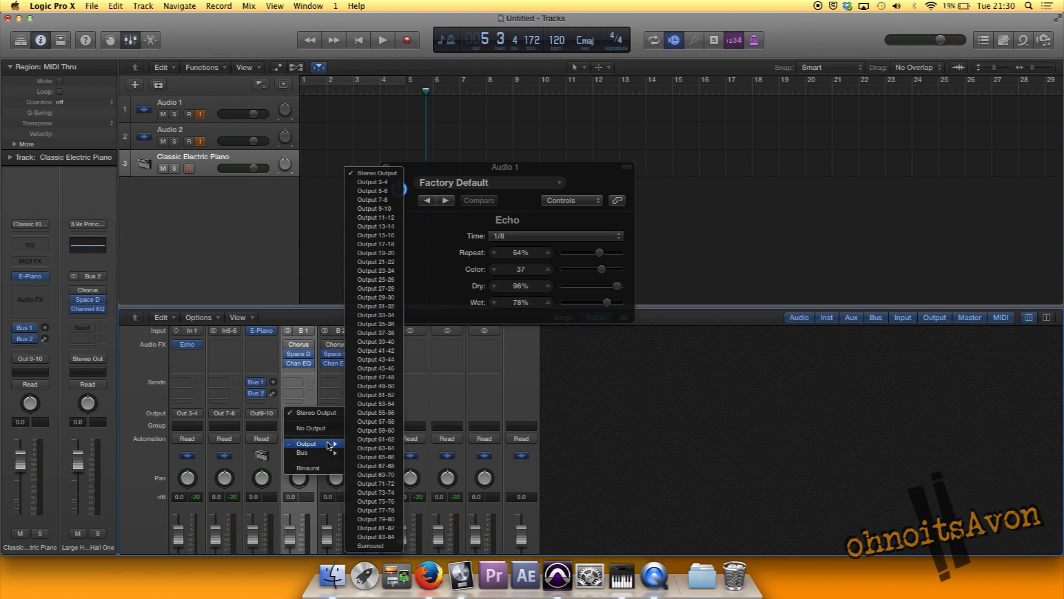
{"action": "left_click", "coordinate": [375, 209]}
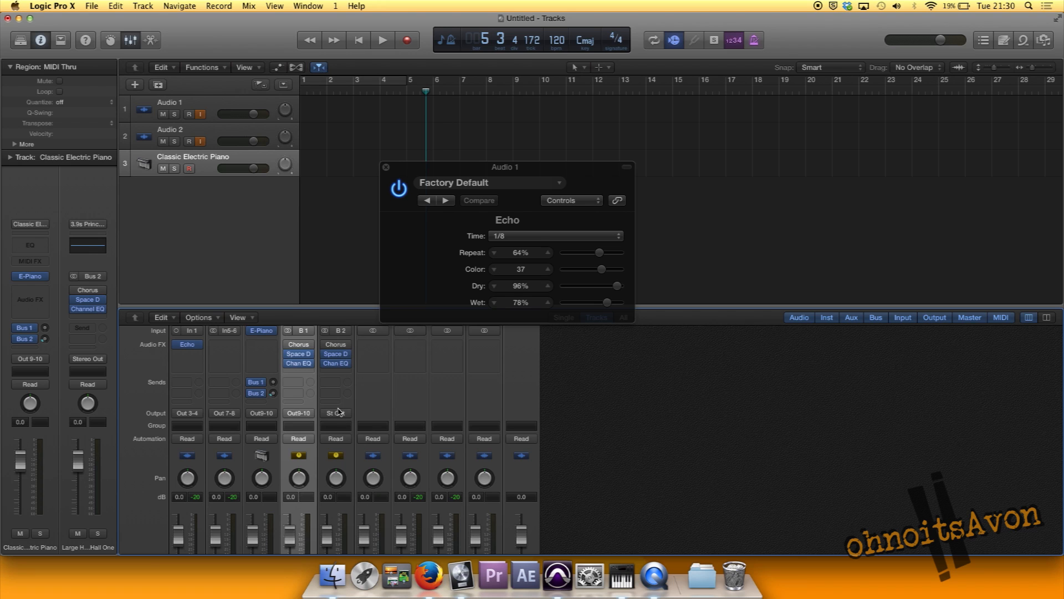
{"action": "left_click", "coordinate": [337, 413]}
{"action": "mouse_move", "coordinate": [345, 444]}
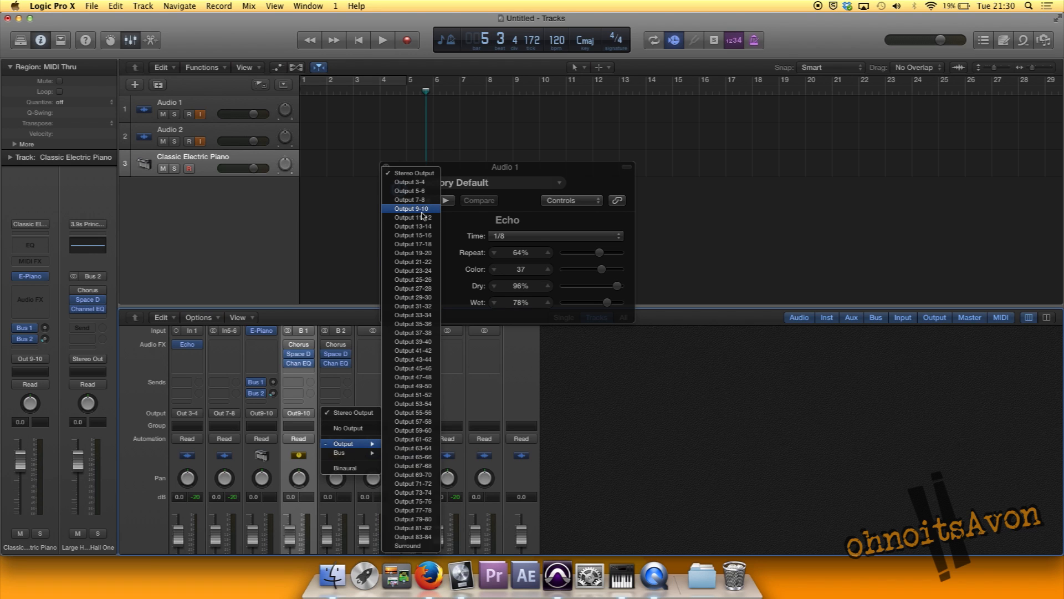
{"action": "left_click", "coordinate": [423, 209]}
Create an empty MIDI region on the Classic Electric Piano track and shift it forward by just under one bar
{"action": "right_click", "coordinate": [327, 166]}
{"action": "left_click", "coordinate": [340, 172]}
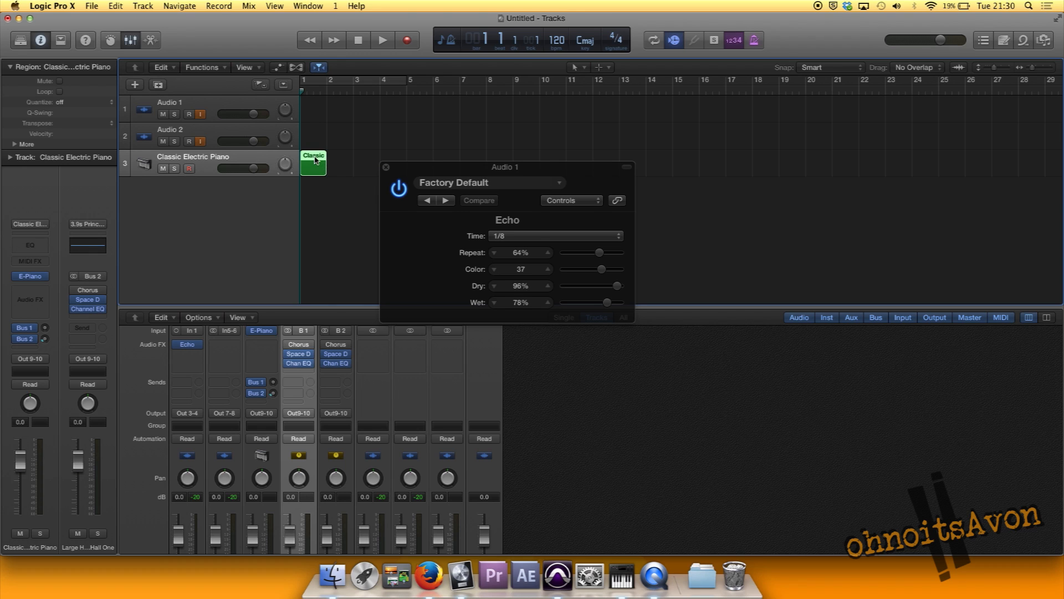
{"action": "left_click_drag", "start_coordinate": [315, 160], "coordinate": [336, 161]}
Draw four overlapping notes between about C3 and C4 in the Classic Electric Piano region with the Pencil tool
{"action": "key", "text": "e"}
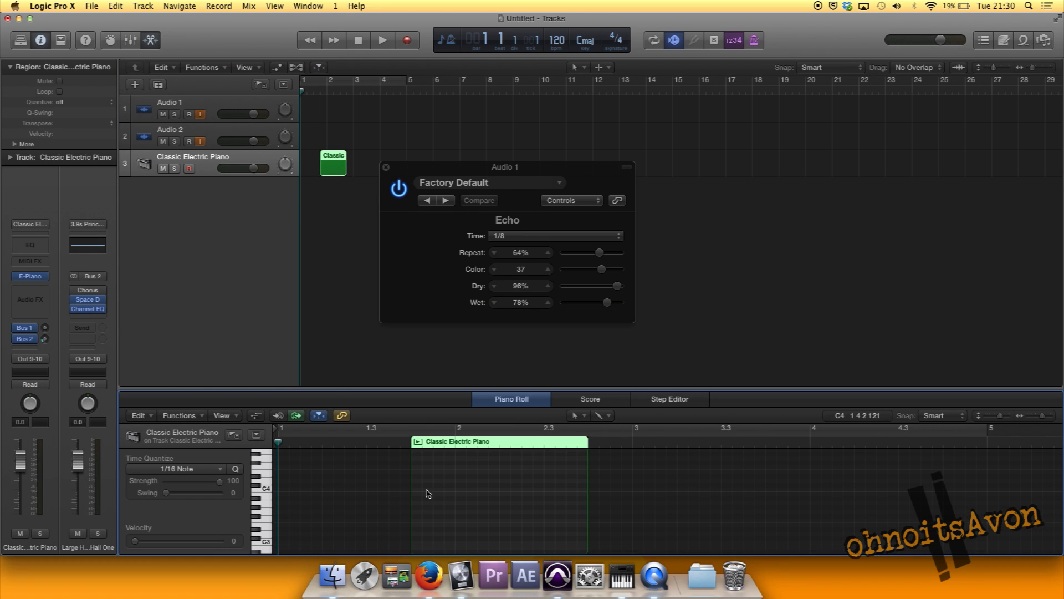
{"action": "key", "text": "t"}
{"action": "left_click", "coordinate": [601, 440]}
{"action": "mouse_move", "coordinate": [433, 494]}
{"action": "left_mouse_down"}
{"action": "mouse_move", "coordinate": [476, 493]}
{"action": "mouse_move", "coordinate": [499, 511]}
{"action": "mouse_move", "coordinate": [543, 498]}
{"action": "left_mouse_up"}
{"action": "left_click_drag", "start_coordinate": [490, 529], "coordinate": [527, 531]}
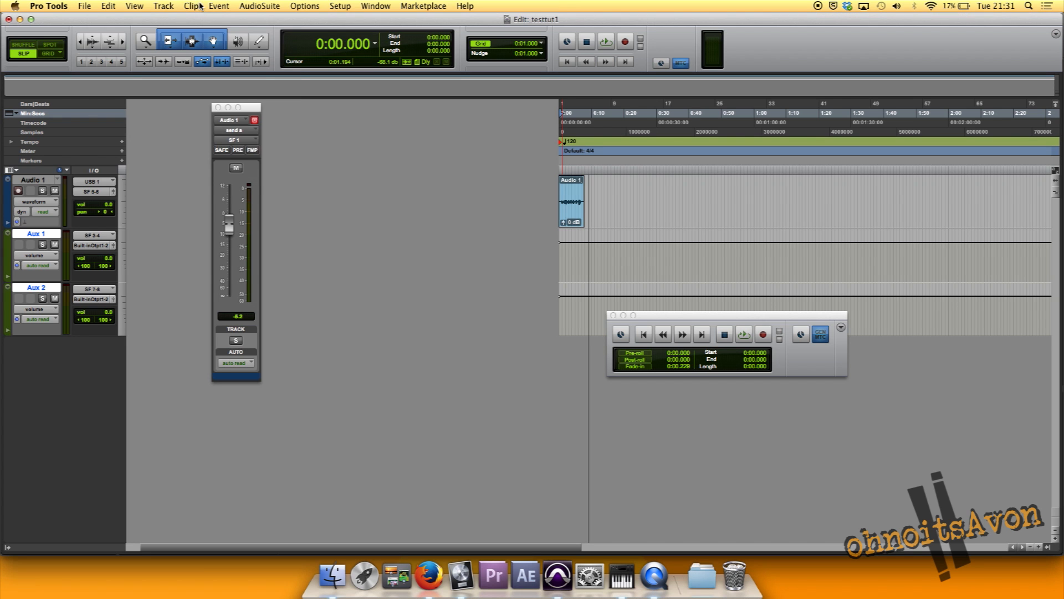
Switch to Pro Tools and create one new stereo aux input track
{"action": "left_click", "coordinate": [164, 5]}
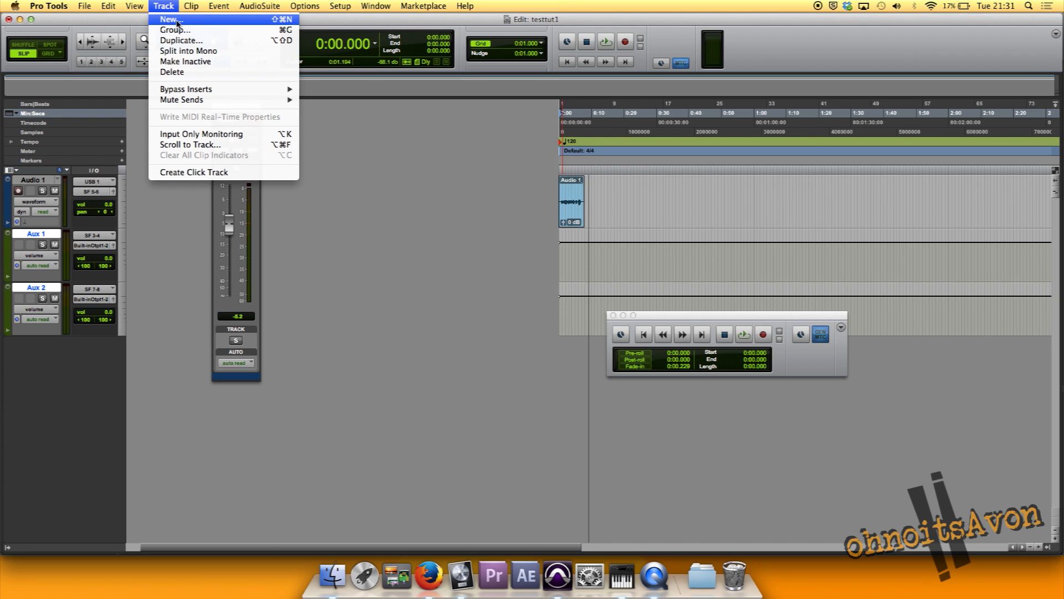
{"action": "left_click", "coordinate": [169, 19]}
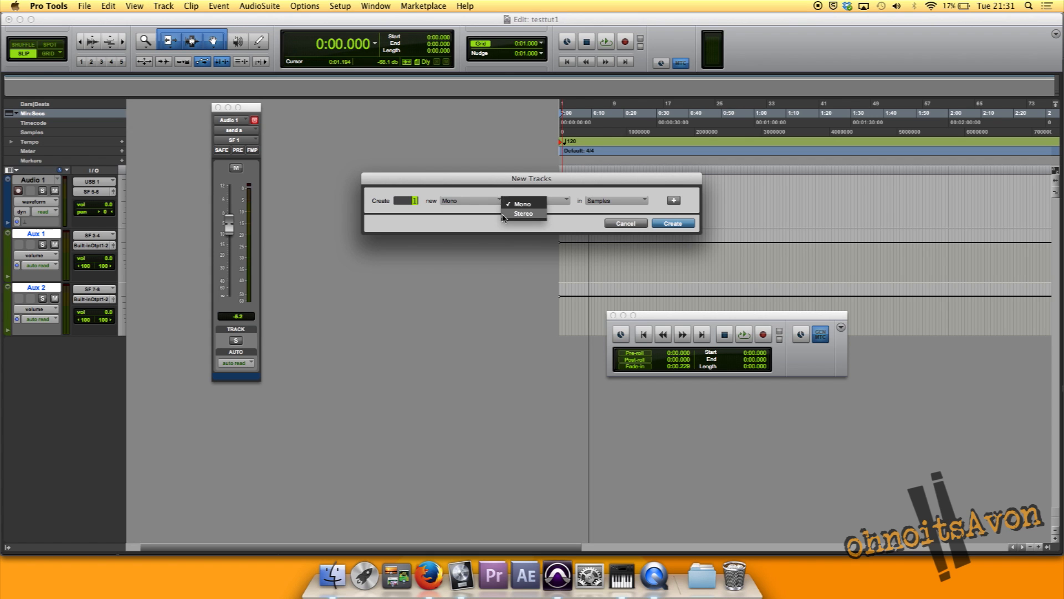
{"action": "left_click", "coordinate": [523, 214]}
{"action": "left_click", "coordinate": [537, 201]}
{"action": "left_click", "coordinate": [542, 213]}
{"action": "left_click", "coordinate": [667, 224]}
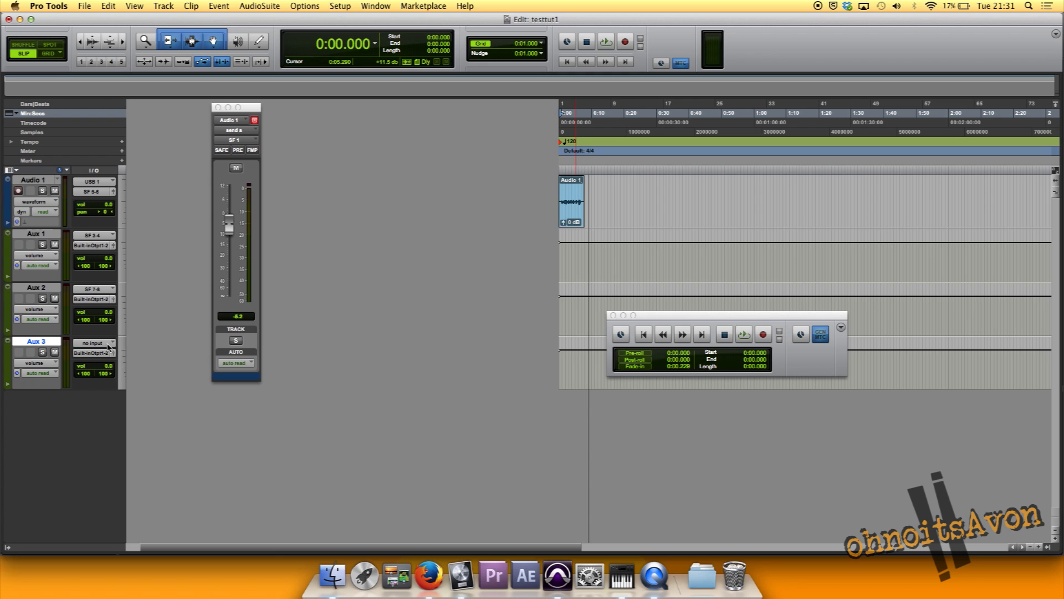
Set the input of Aux 3 to SF 9-10 (Stereo) and audition the soloed track with a short playback
{"action": "left_click", "coordinate": [108, 344]}
{"action": "mouse_move", "coordinate": [143, 365]}
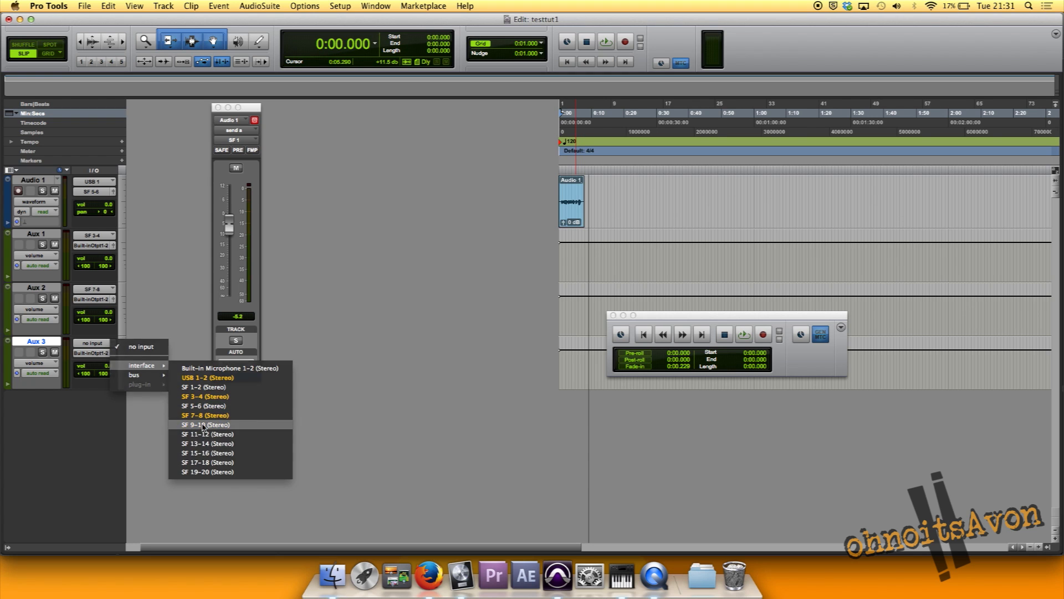
{"action": "left_click", "coordinate": [233, 404]}
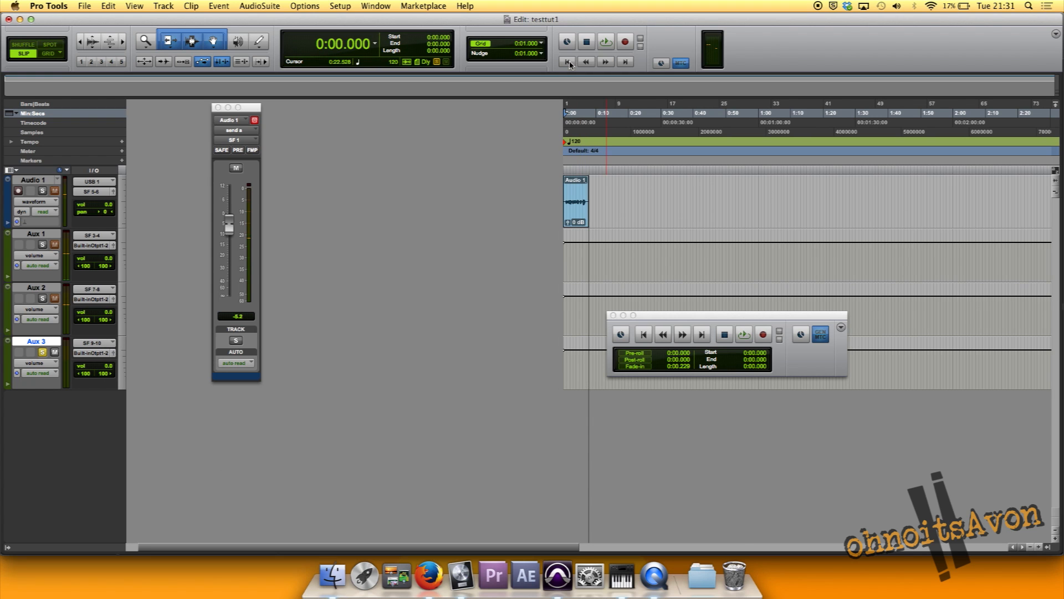
{"action": "left_click", "coordinate": [602, 47]}
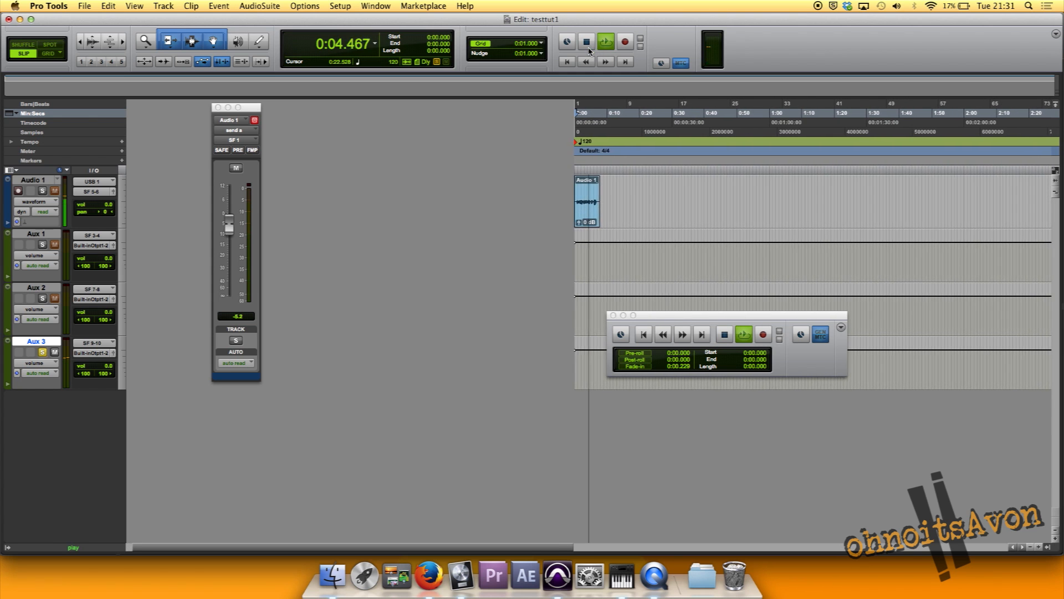
{"action": "left_click", "coordinate": [583, 45]}
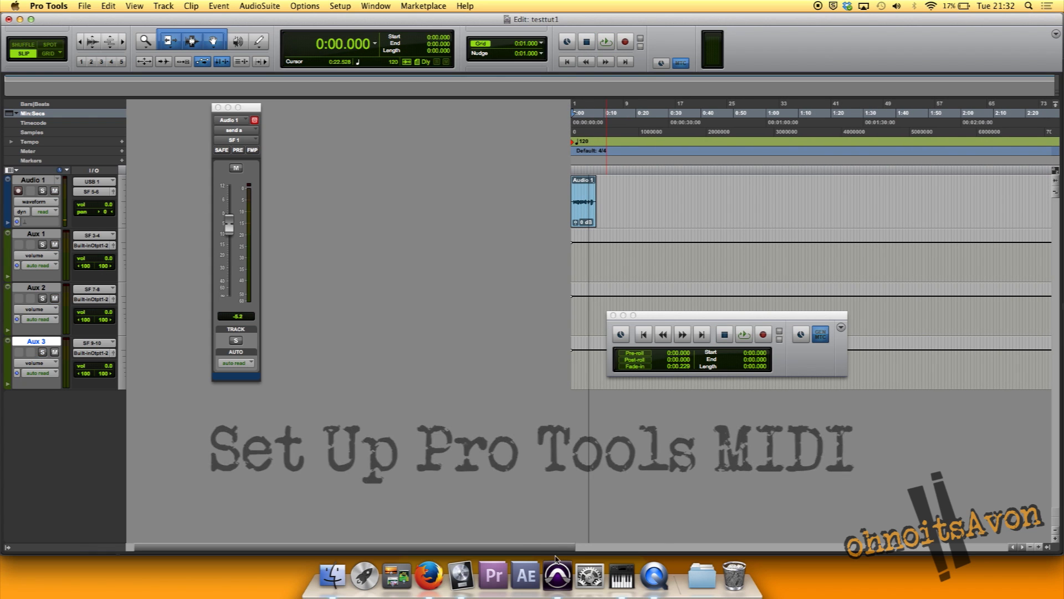
Switch to Audio MIDI Setup, examine the ports in the IAC Driver properties, and quit the utility
{"action": "left_click", "coordinate": [459, 576]}
{"action": "key", "text": "ctrl+Left"}
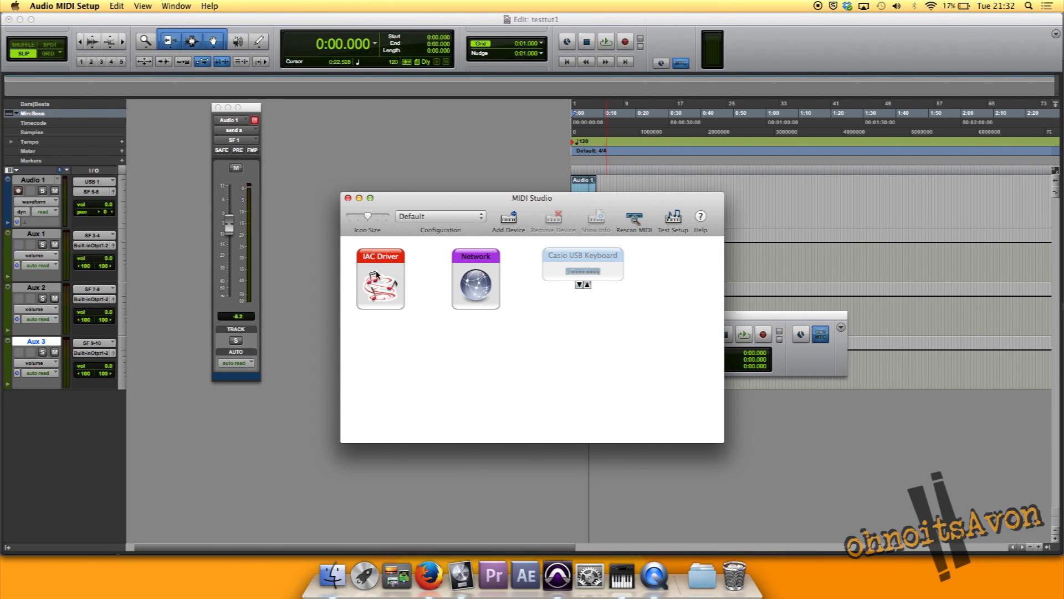
{"action": "double_click", "coordinate": [390, 264]}
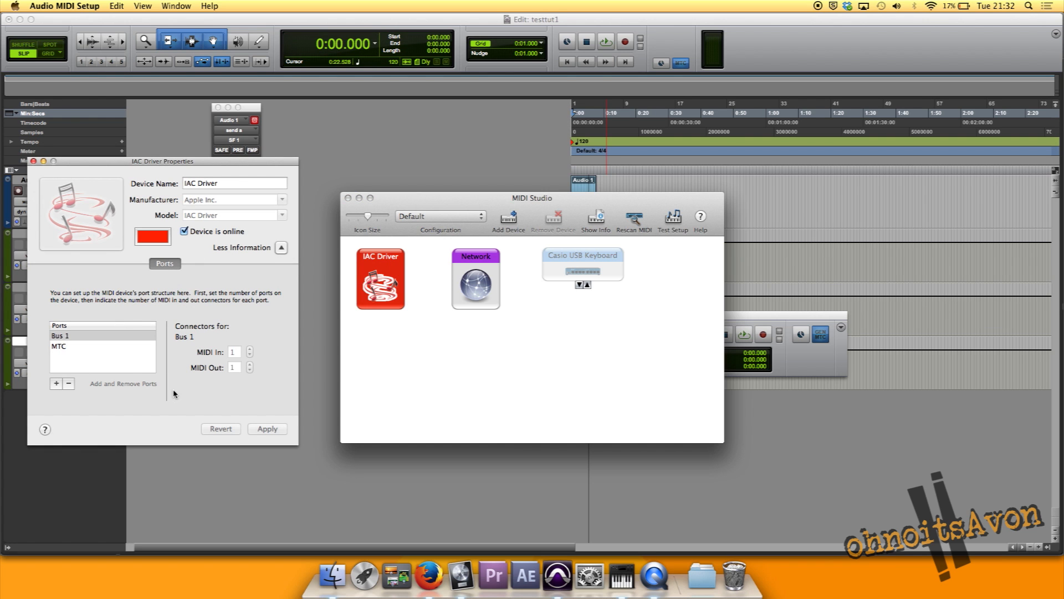
{"action": "key", "text": "super+q"}
Create one new MIDI track in Pro Tools with a Ticks timebase
{"action": "left_click", "coordinate": [164, 6]}
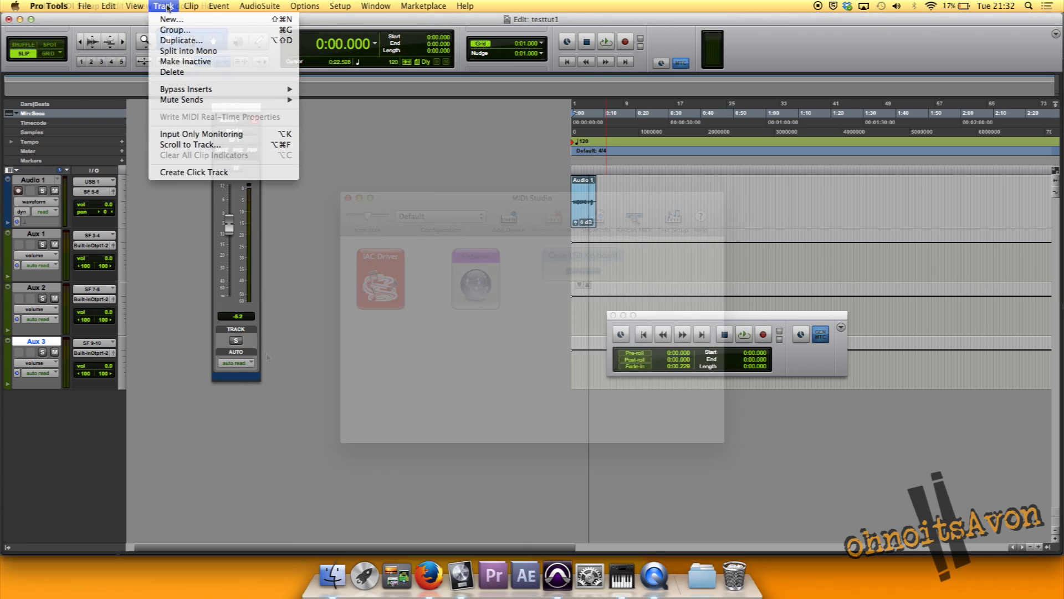
{"action": "left_click", "coordinate": [178, 23]}
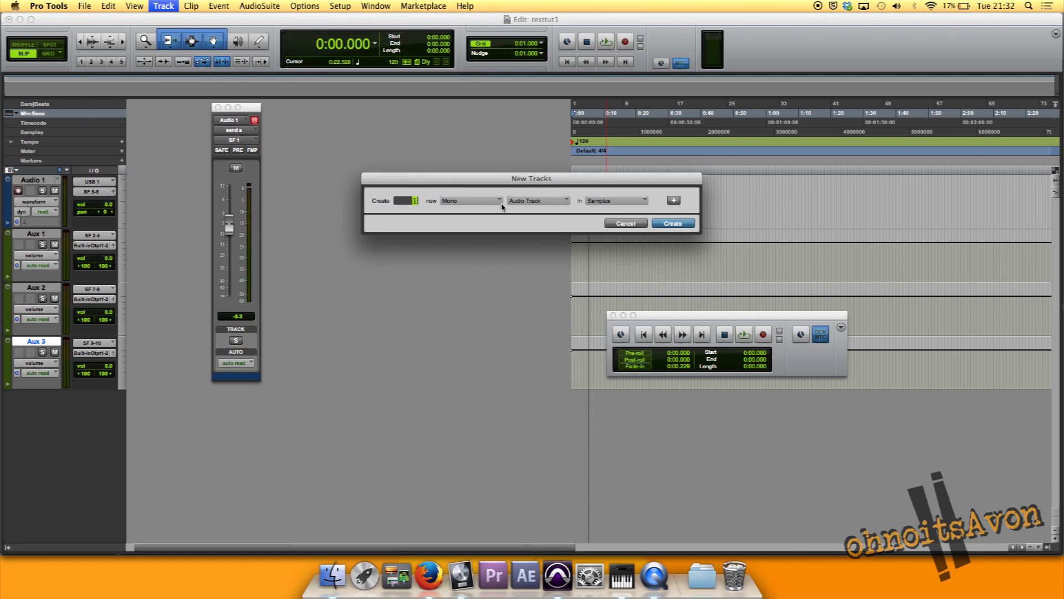
{"action": "left_click", "coordinate": [524, 201]}
{"action": "left_click", "coordinate": [541, 232]}
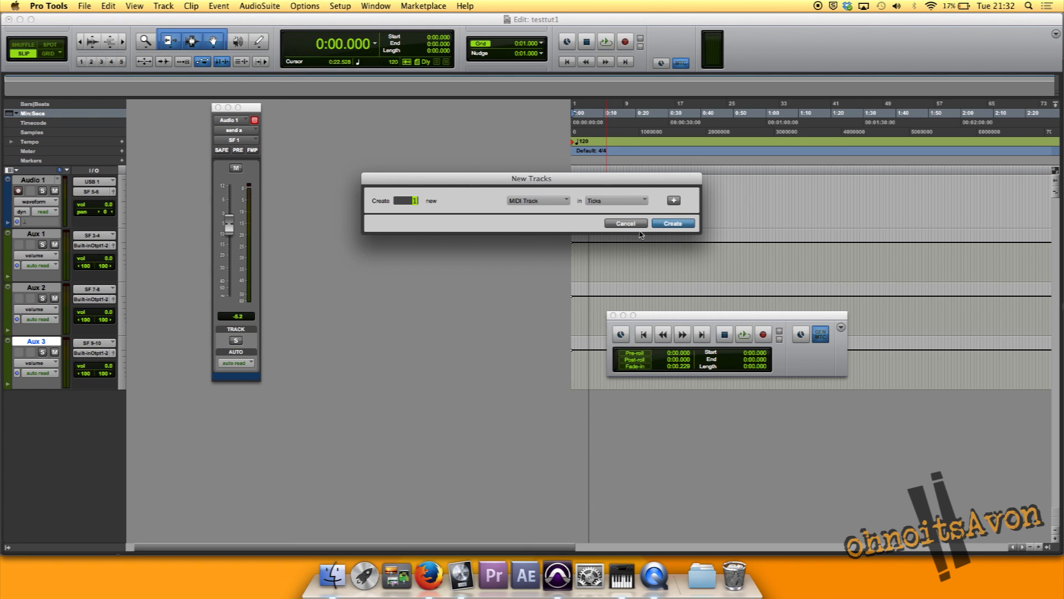
{"action": "left_click", "coordinate": [672, 223]}
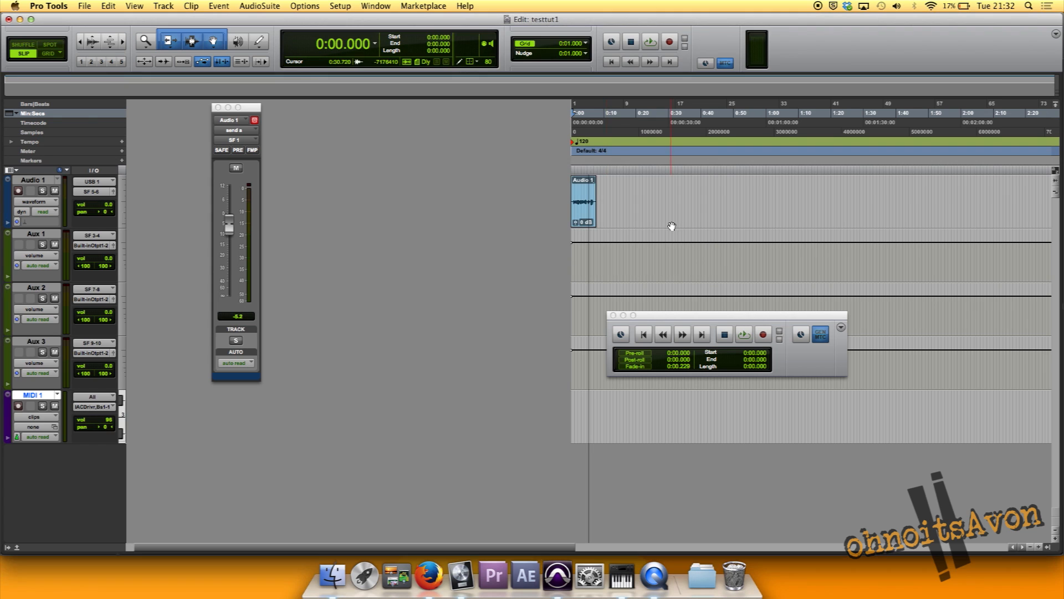
Draw three staggered, descending notes on the MIDI 1 track in the MIDI Editor, the last about 3 seconds long from 0:02.500
{"action": "right_click", "coordinate": [597, 412]}
{"action": "right_click", "coordinate": [584, 413]}
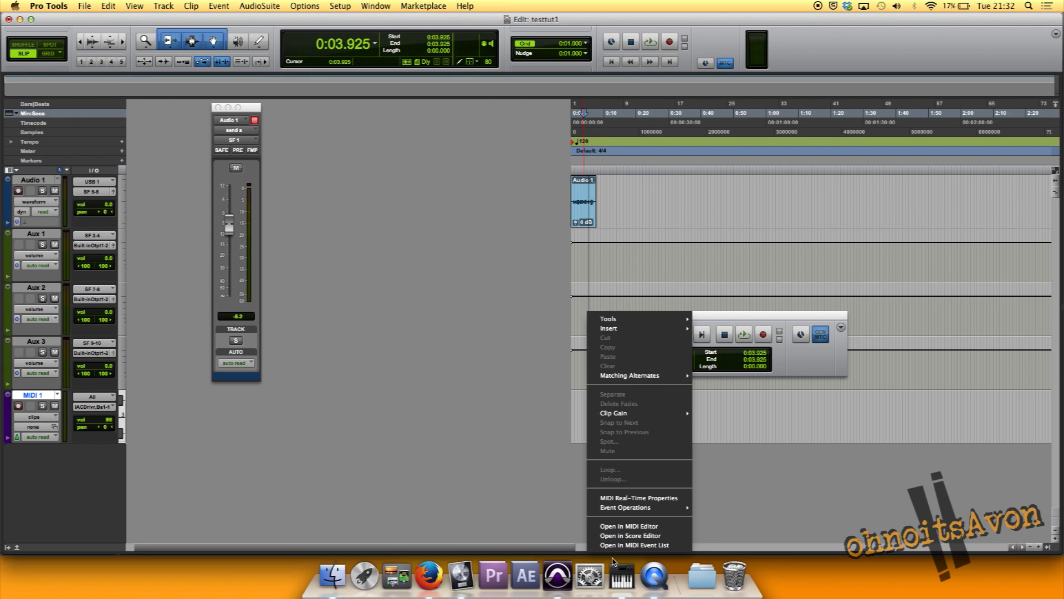
{"action": "left_click", "coordinate": [635, 529]}
{"action": "mouse_move", "coordinate": [283, 186]}
{"action": "left_mouse_down"}
{"action": "mouse_move", "coordinate": [347, 186]}
{"action": "mouse_move", "coordinate": [349, 212]}
{"action": "mouse_move", "coordinate": [401, 212]}
{"action": "left_mouse_up"}
{"action": "left_click_drag", "start_coordinate": [348, 242], "coordinate": [454, 242]}
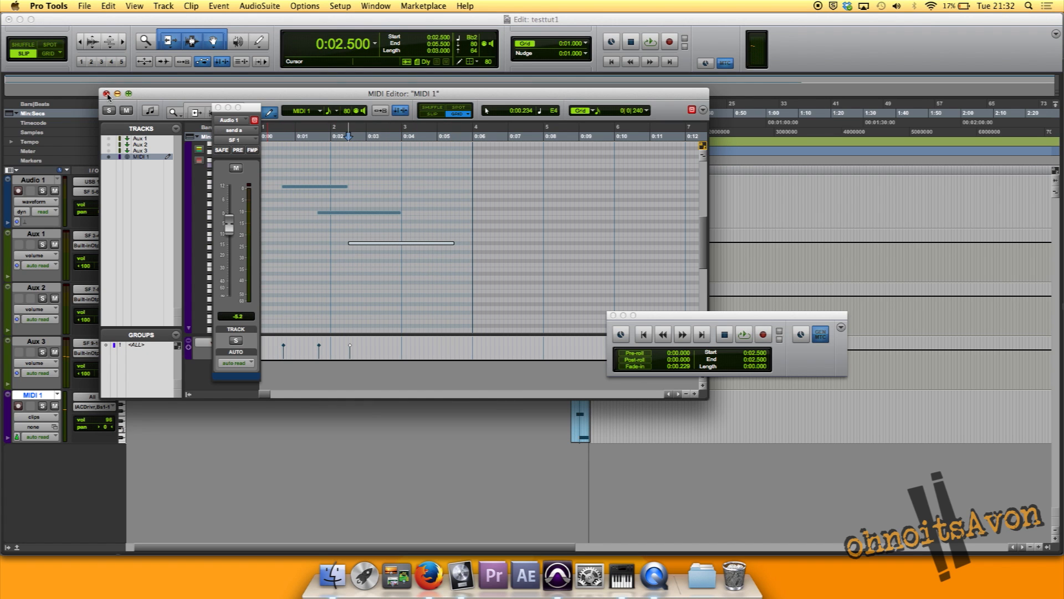
{"action": "left_click", "coordinate": [128, 94]}
{"action": "left_click_drag", "start_coordinate": [261, 99], "coordinate": [327, 146]}
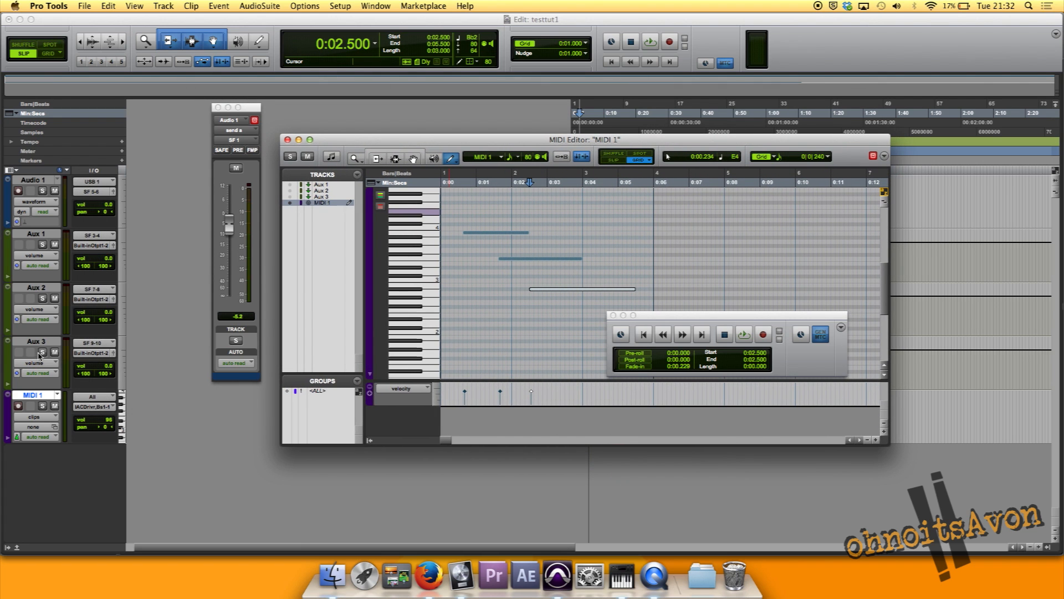
Inspect the IAC Driver output choices for MIDI 1 and play the session with Aux 3 and MIDI 1 soloed
{"action": "left_click", "coordinate": [104, 404]}
{"action": "mouse_move", "coordinate": [133, 410]}
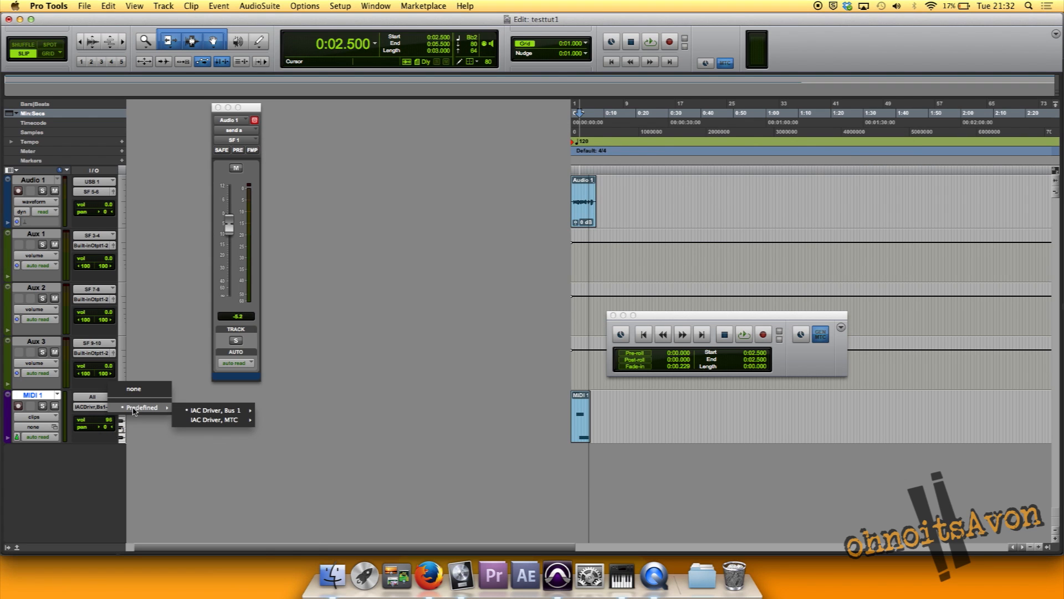
{"action": "mouse_move", "coordinate": [198, 412]}
{"action": "left_click", "coordinate": [341, 387]}
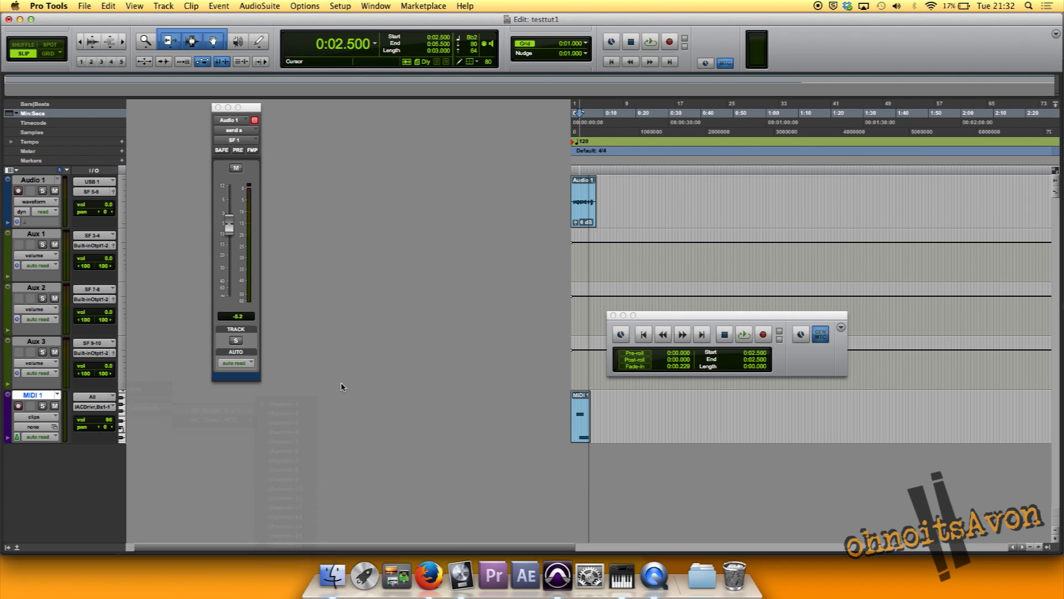
{"action": "left_click", "coordinate": [647, 46]}
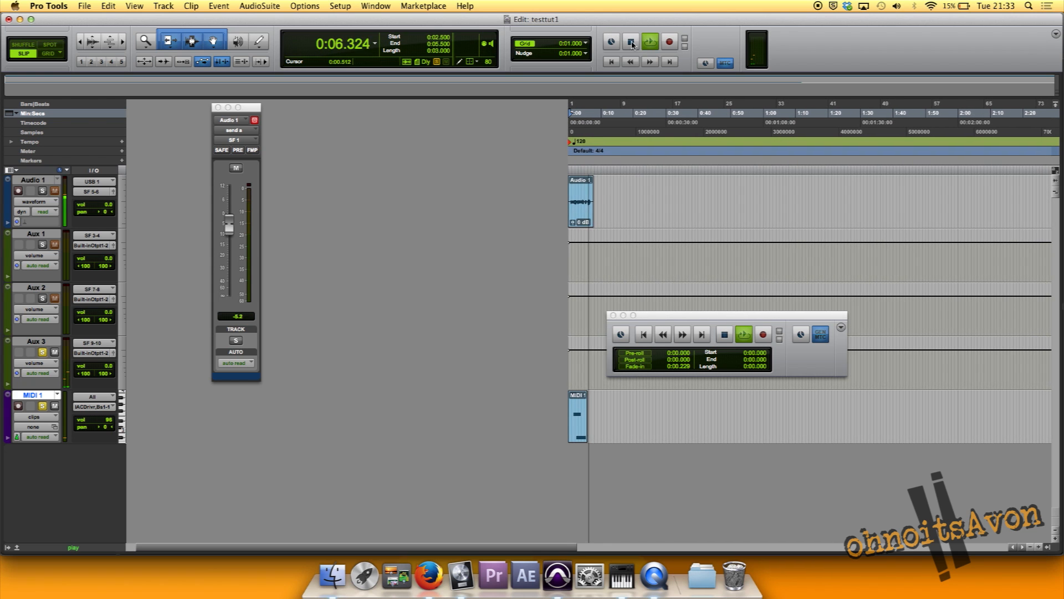
Switch to Logic Pro X and replace the instrument on the Classic Electric Piano track with Retro Synth
{"action": "left_click", "coordinate": [622, 579]}
{"action": "left_click", "coordinate": [460, 576]}
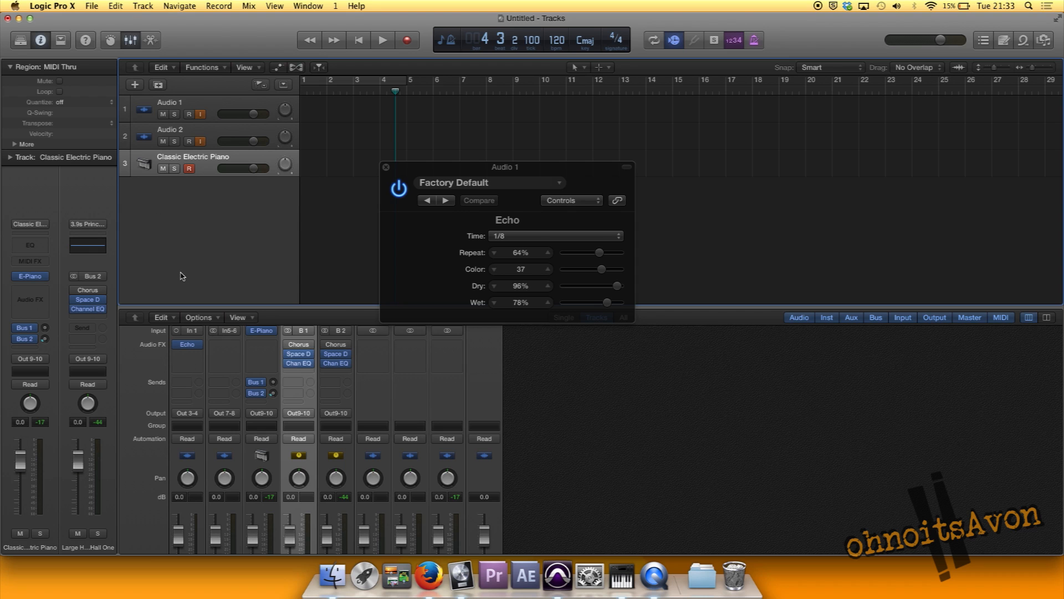
{"action": "left_click", "coordinate": [40, 280]}
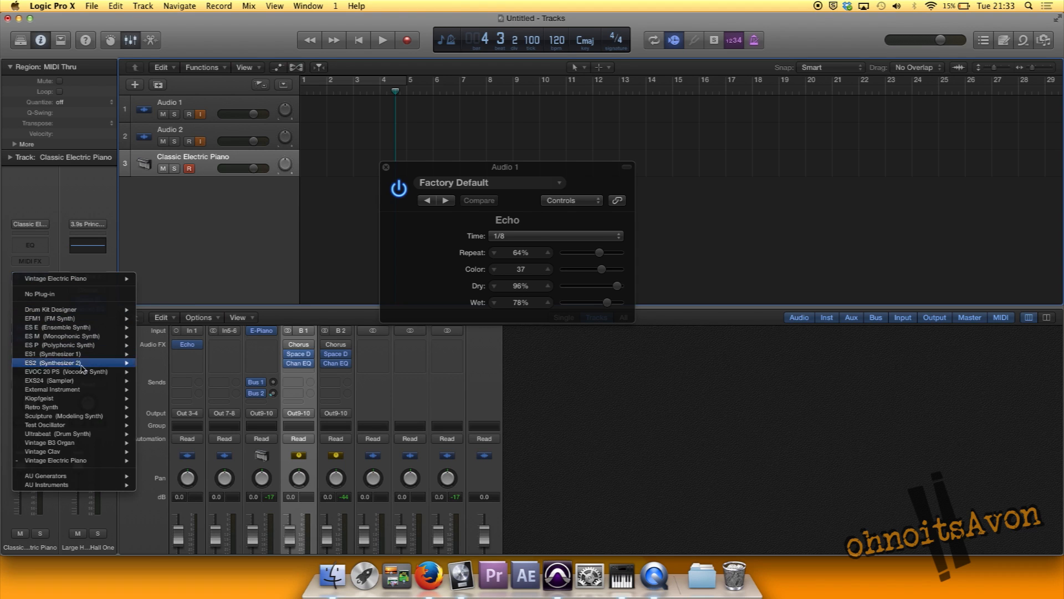
{"action": "mouse_move", "coordinate": [111, 407]}
{"action": "left_click", "coordinate": [146, 409]}
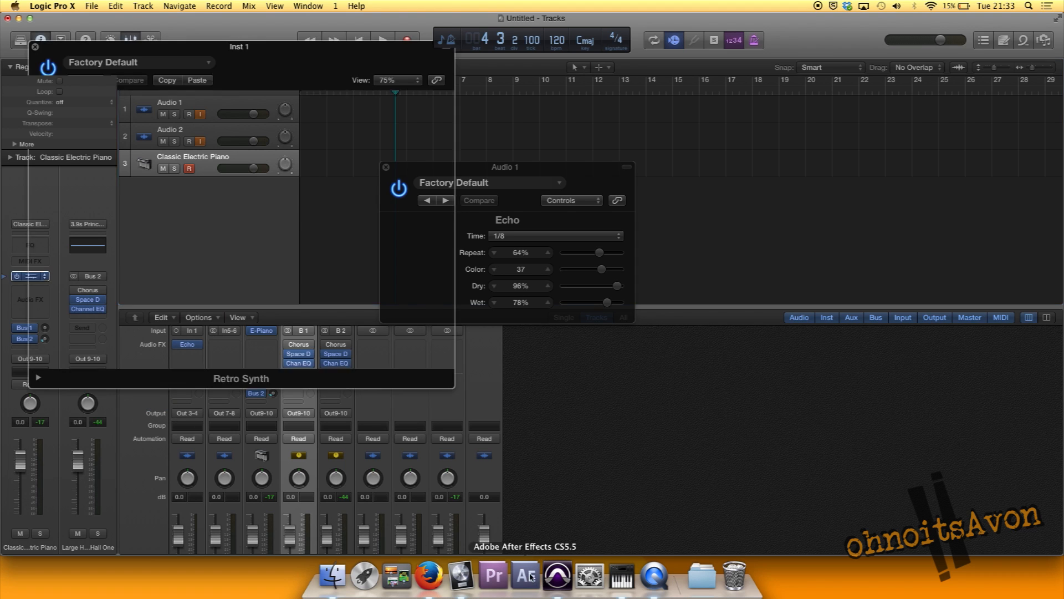
Return to Pro Tools, play the session to hear the MIDI notes through Retro Synth, and stop playback
{"action": "left_click", "coordinate": [558, 576]}
{"action": "key", "text": "space"}
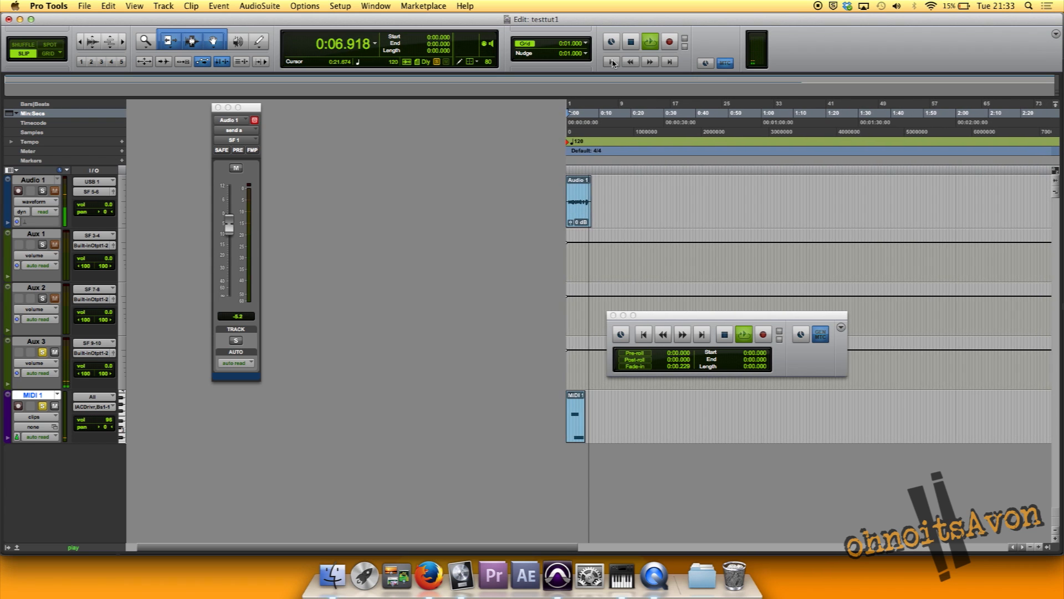
{"action": "left_click", "coordinate": [634, 42]}
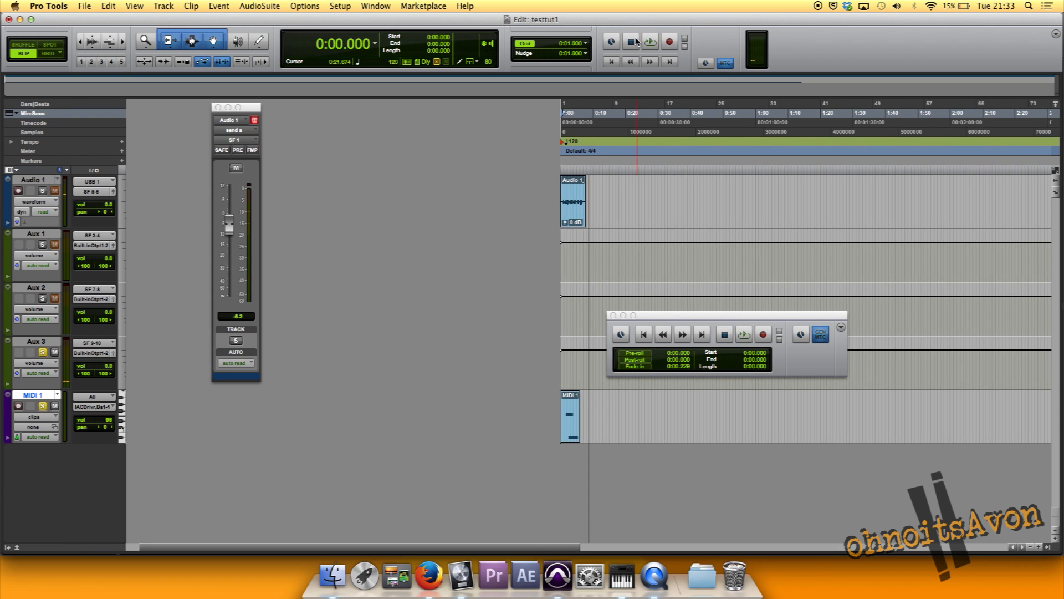